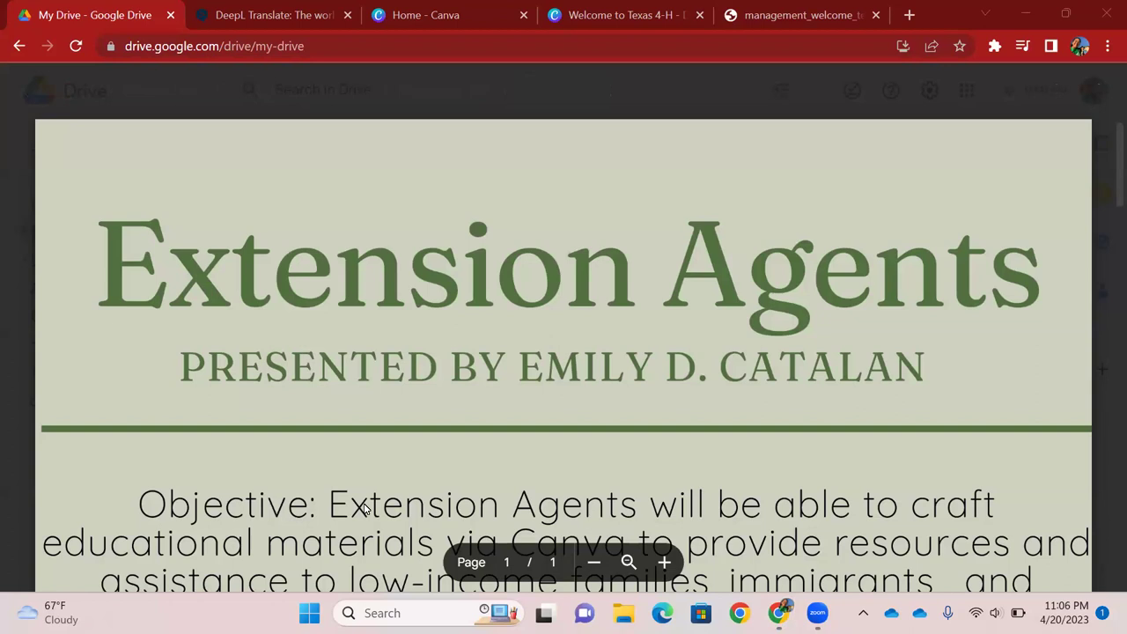
Step: Scroll the Drive PDF preview from the title to the objective and 'Know your audience' section
scroll(365, 509, "down", 3)
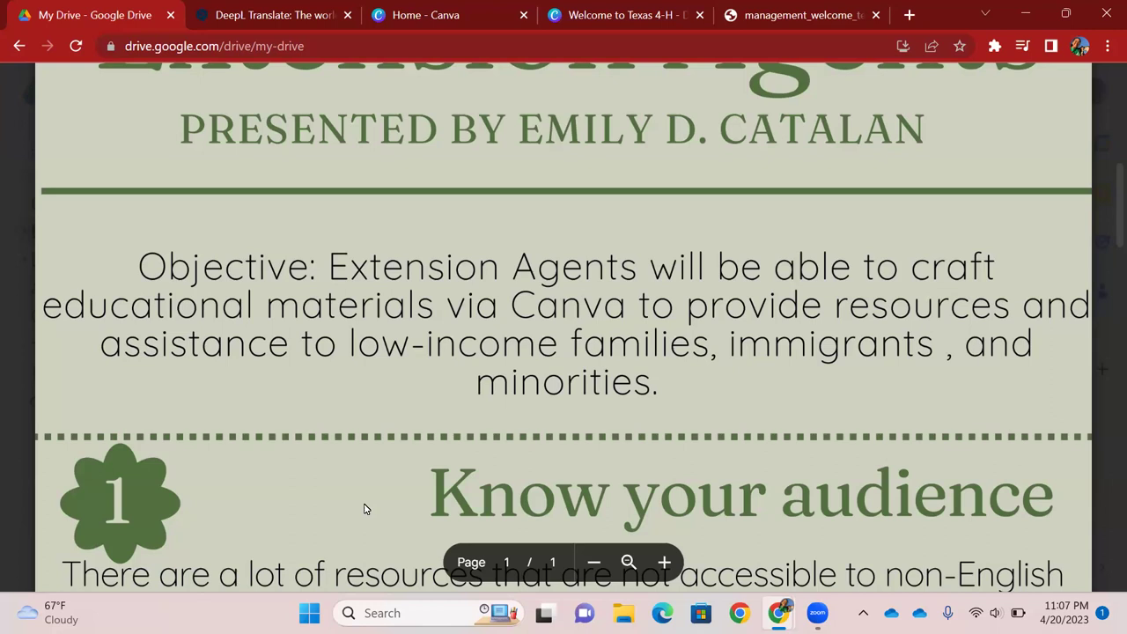
Step: Scroll past 'Know your audience' to the handout's Trialability section citing Rogers (2003)
scroll(366, 509, "down", 4)
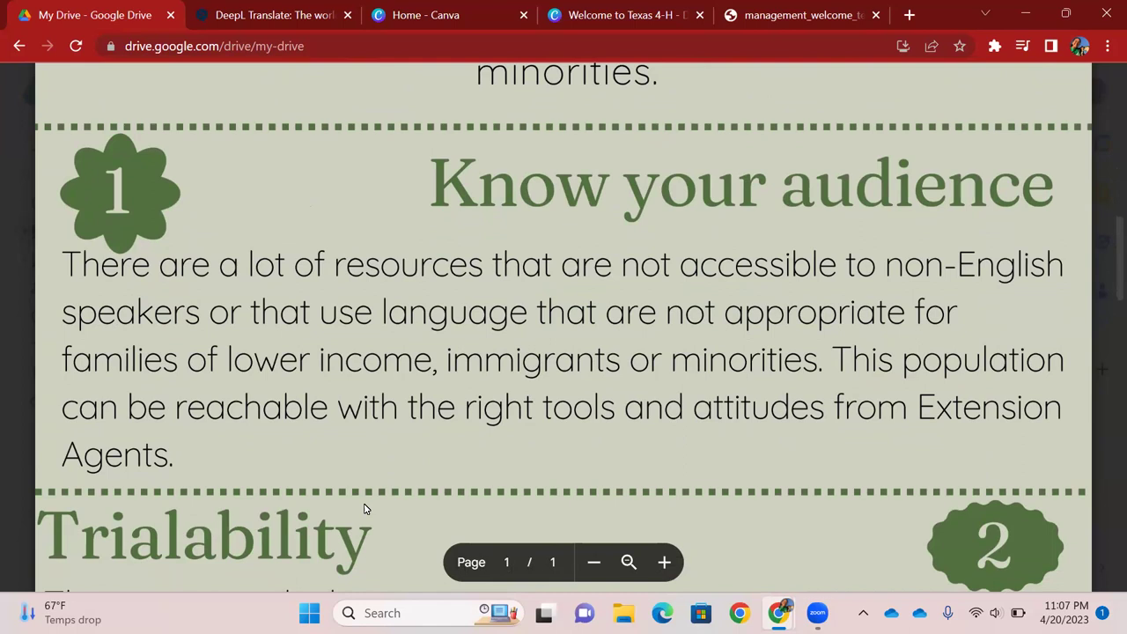
scroll(366, 509, "down", 5)
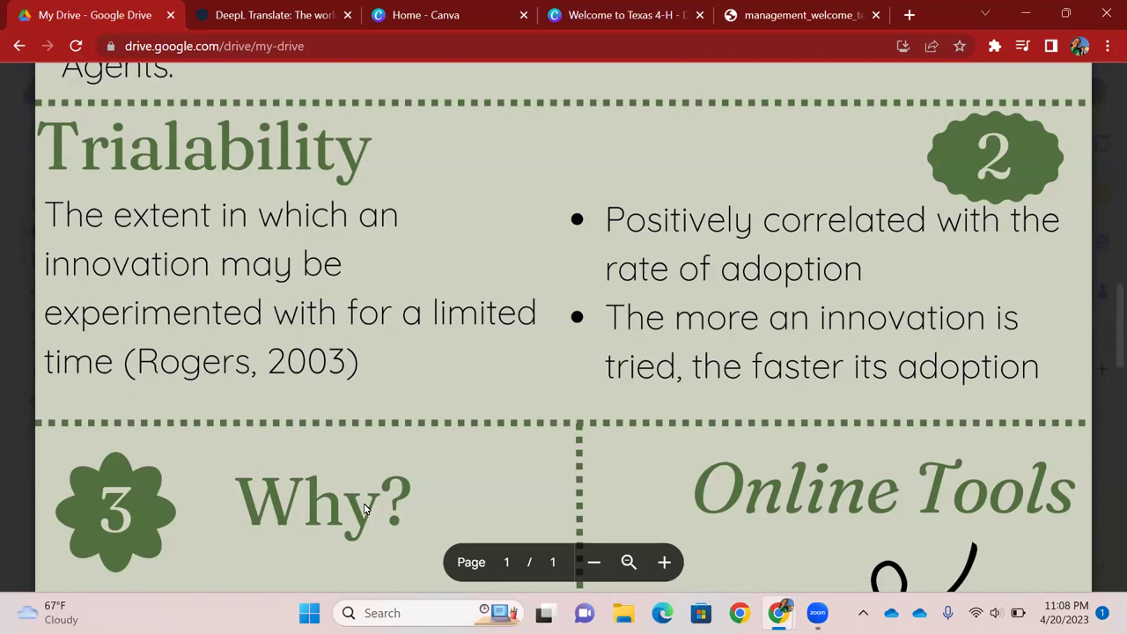
Step: Scroll down to the 'Why?' change-agents section and the Online Tools list
scroll(366, 509, "down", 4)
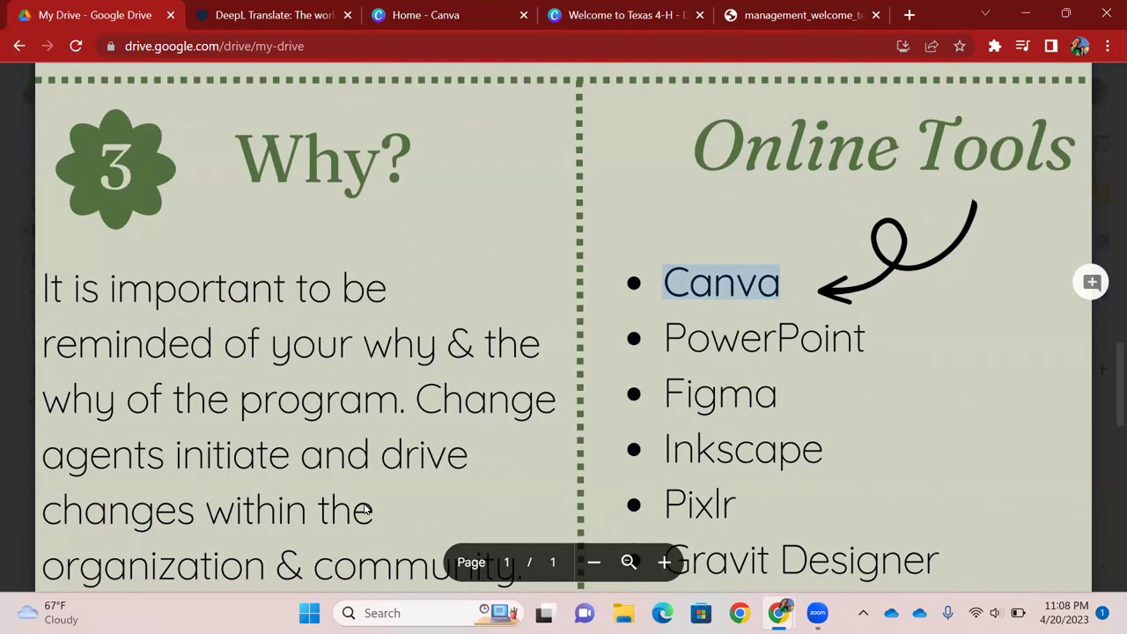
scroll(365, 509, "down", 2)
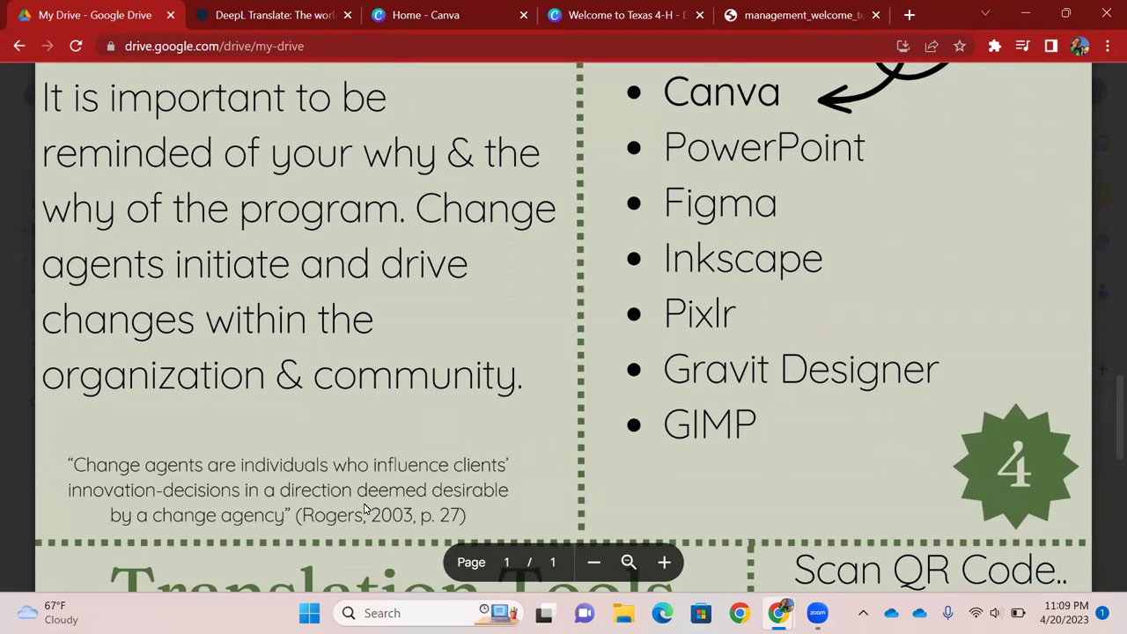
Step: Adjust the scroll so the whole Online Tools list, Canva to GIMP, shows beside 'Why?'
scroll(365, 509, "up", 3)
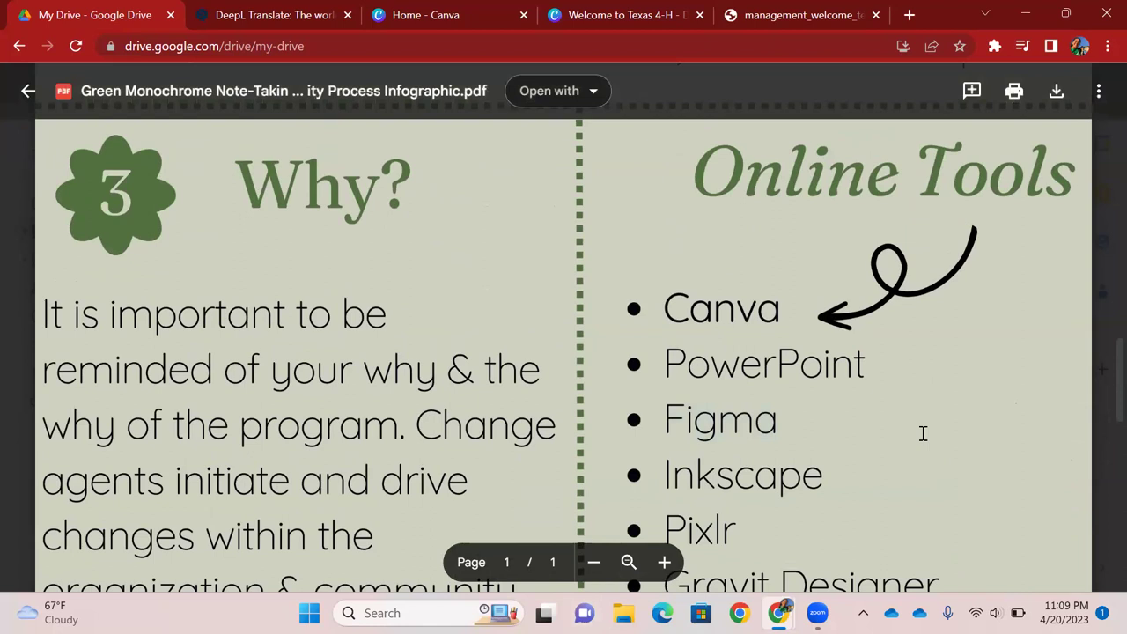
scroll(923, 433, "down", 1)
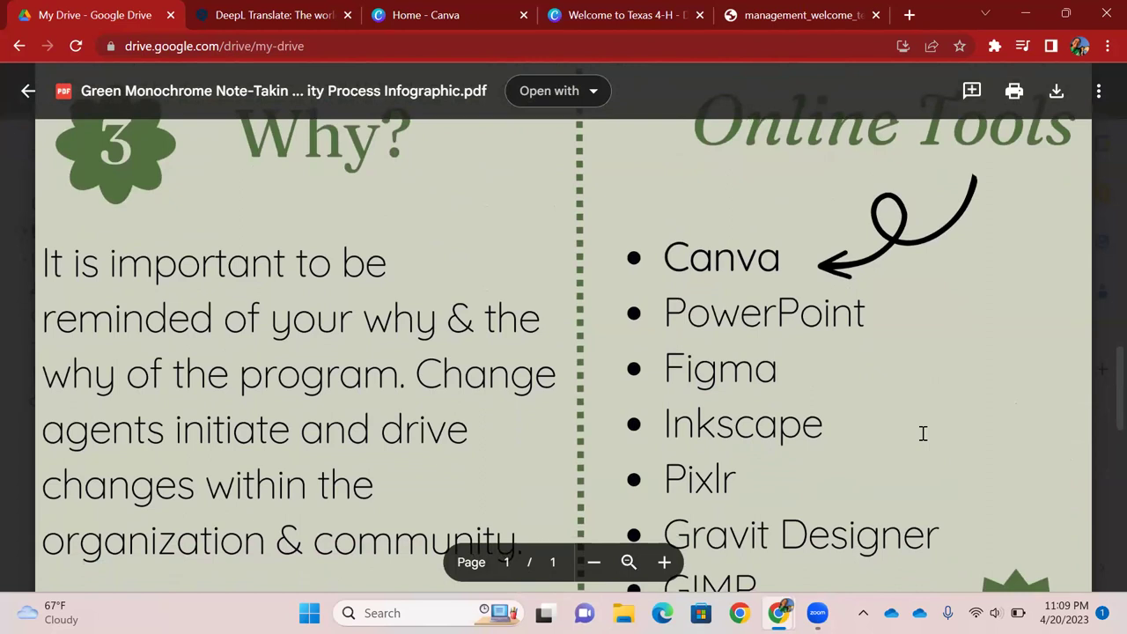
scroll(923, 434, "down", 1)
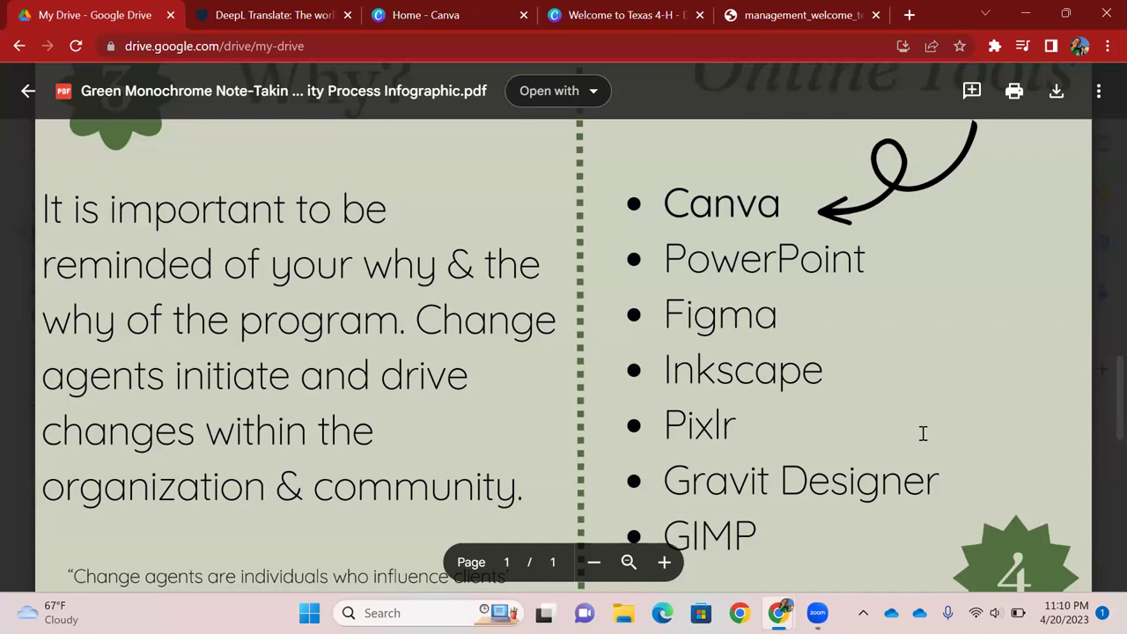
Step: Scroll to Translation Tools listing DeepL, Transifex, Gengo and One Hour Translation with its QR code
scroll(923, 433, "down", 5)
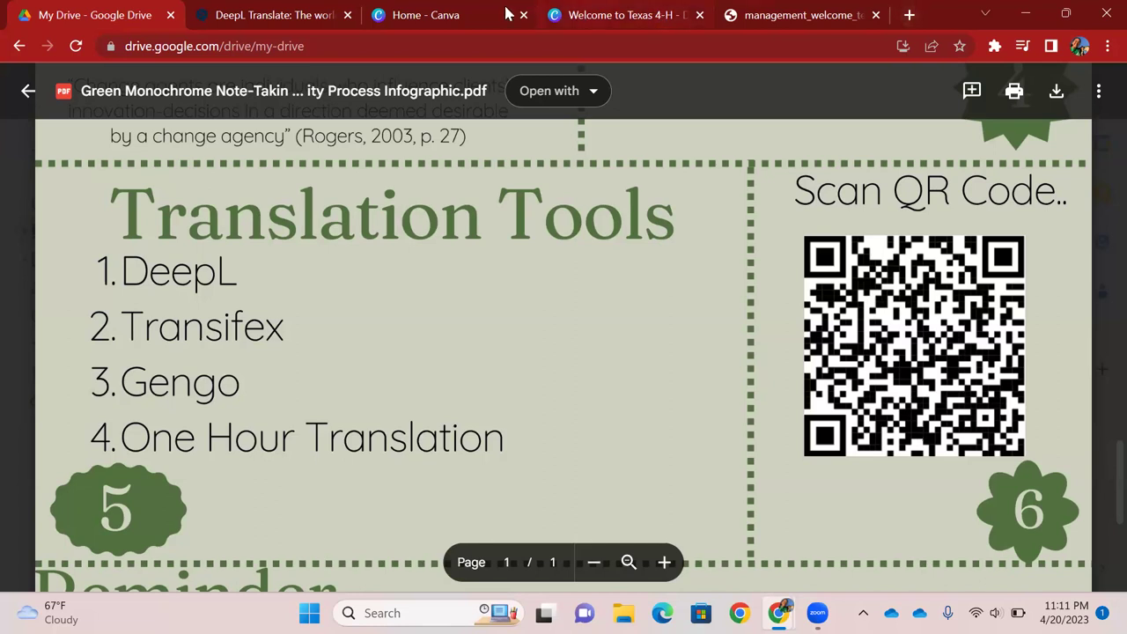
left_click(475, 17)
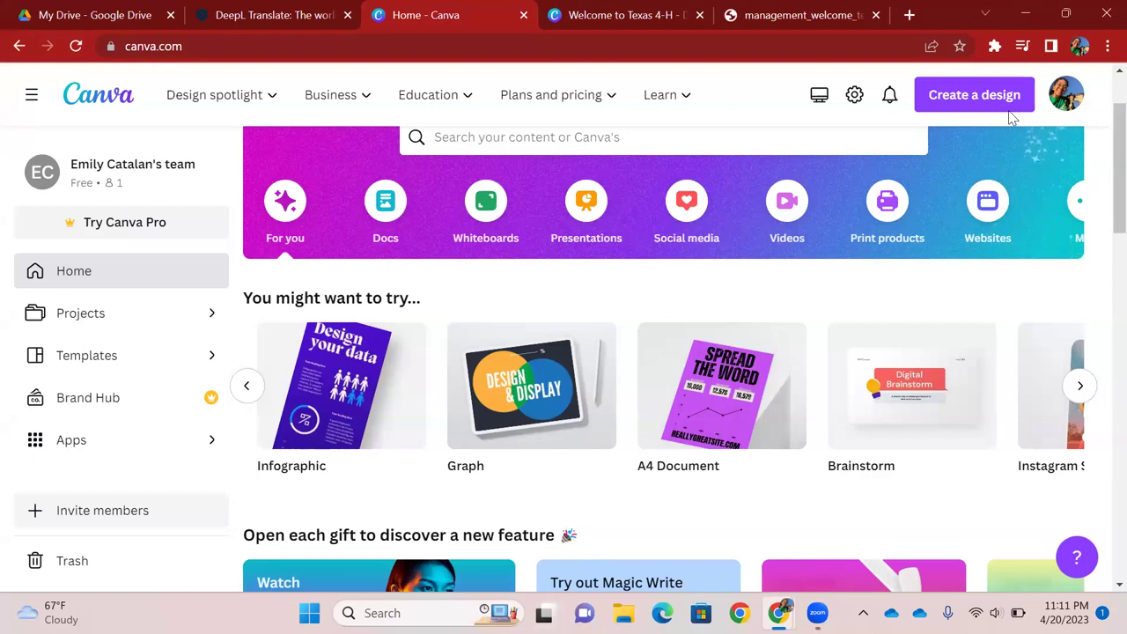
mouse_move(606, 476)
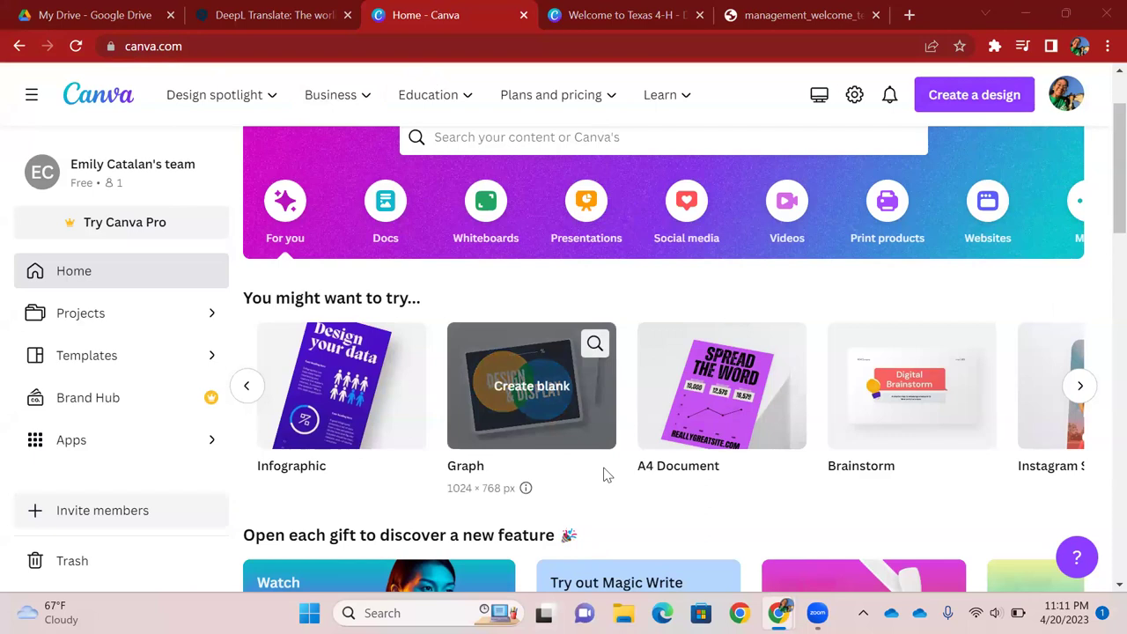
scroll(606, 475, "up", 2)
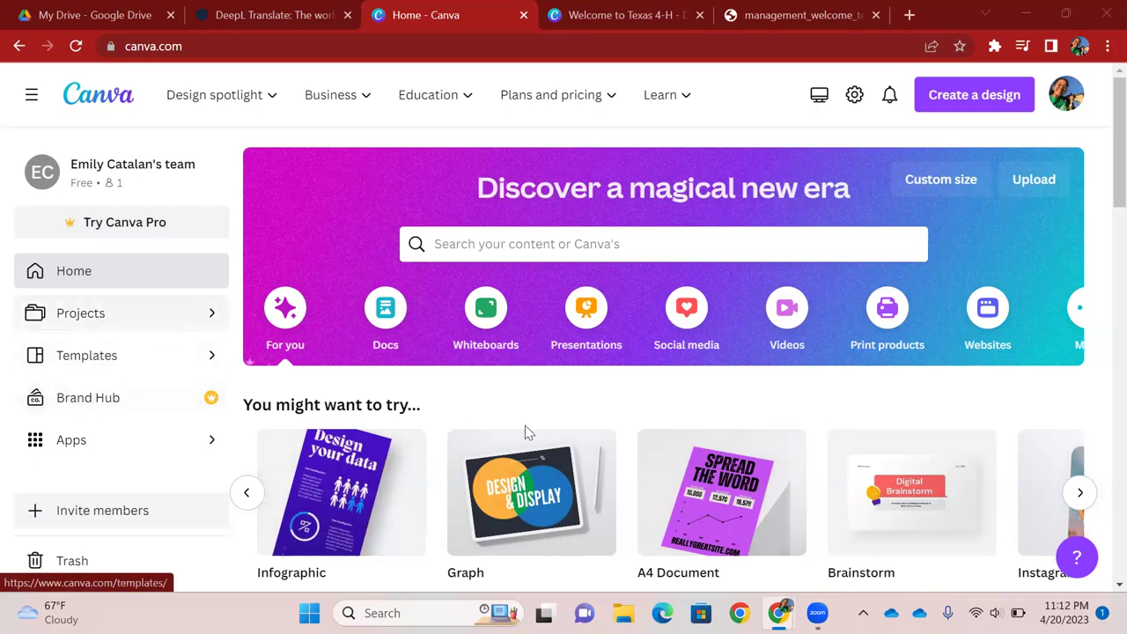
Step: Look over the Texas 4-H welcome PDF's enrollment steps and notes, then return to Canva home
left_click(779, 16)
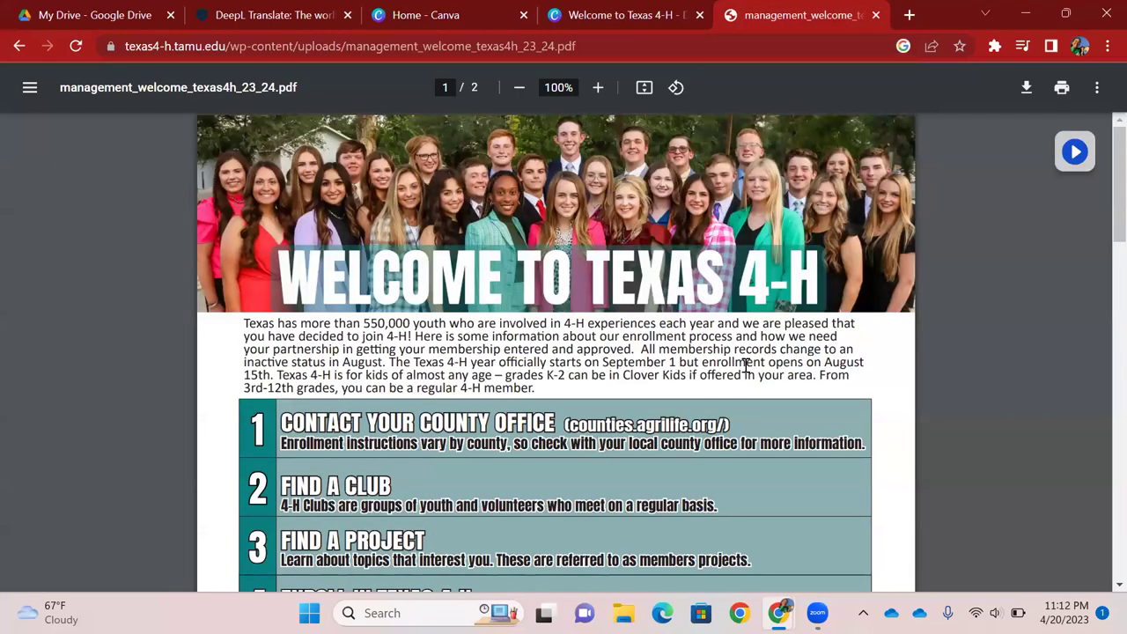
scroll(746, 366, "down", 5)
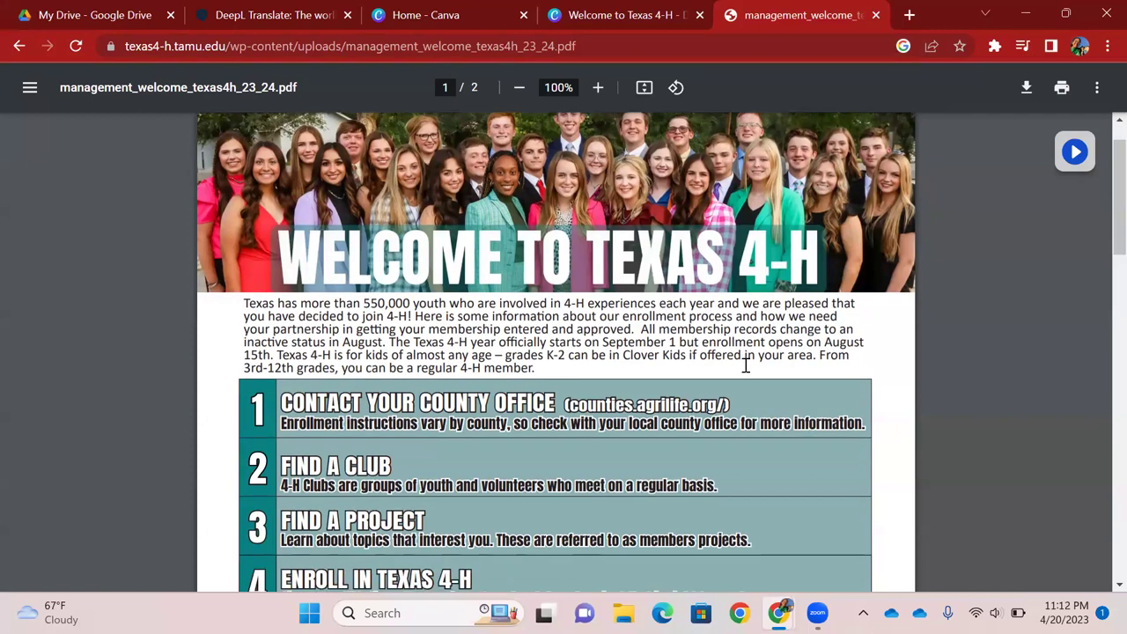
scroll(746, 366, "down", 2)
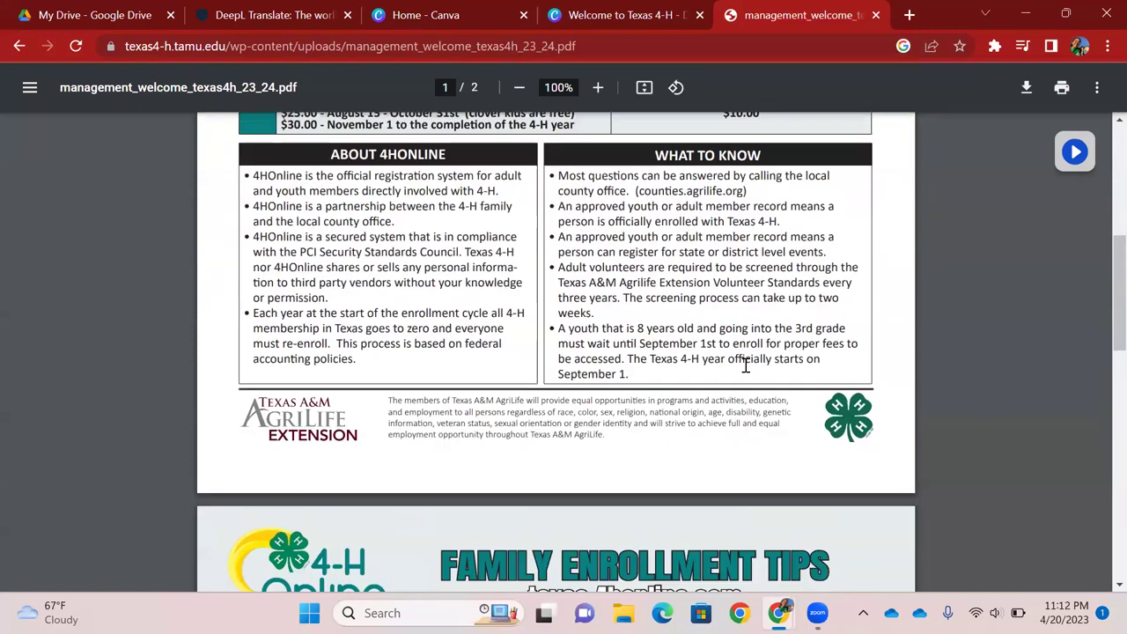
scroll(746, 366, "down", 10)
scroll(746, 366, "up", 15)
scroll(746, 366, "up", 2)
scroll(746, 366, "down", 3)
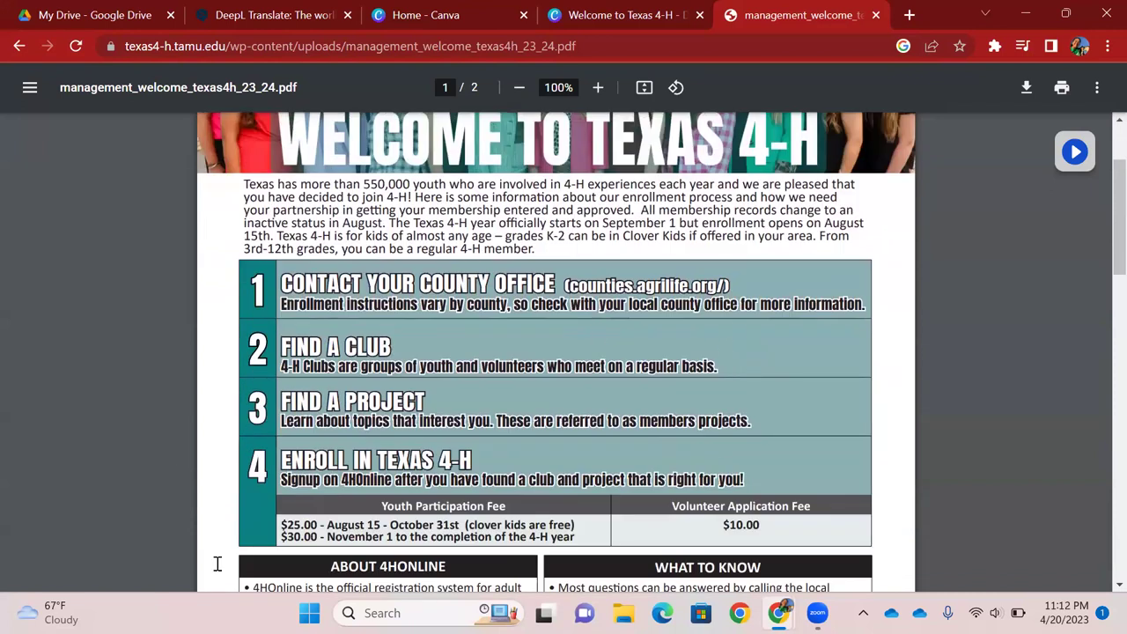
scroll(731, 330, "down", 3)
scroll(731, 329, "down", 3)
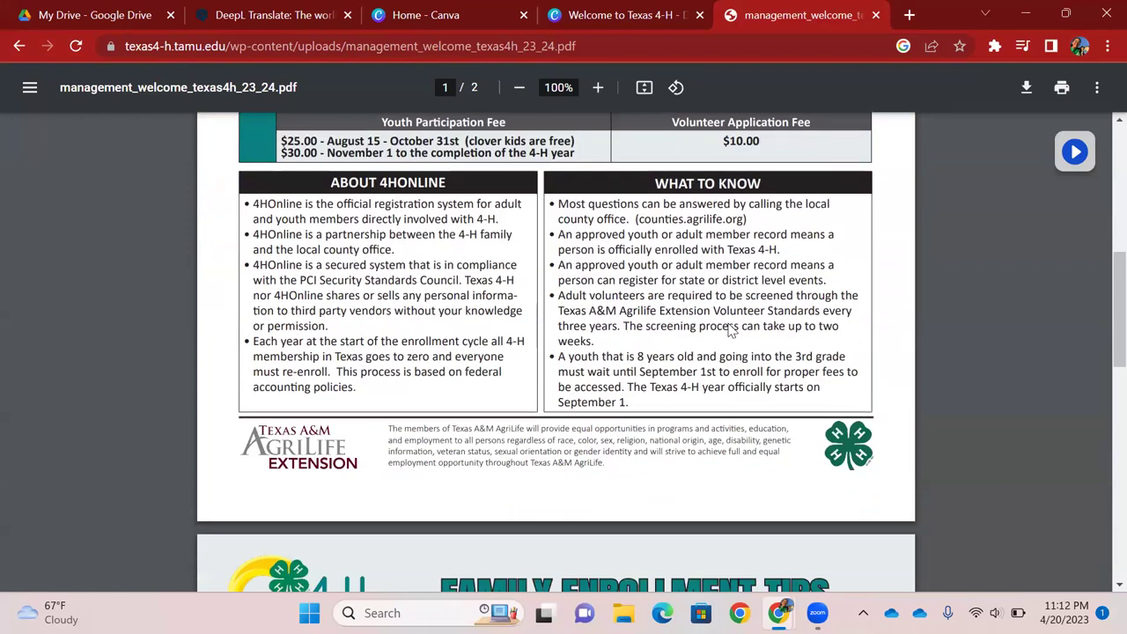
scroll(731, 330, "up", 5)
scroll(729, 330, "up", 3)
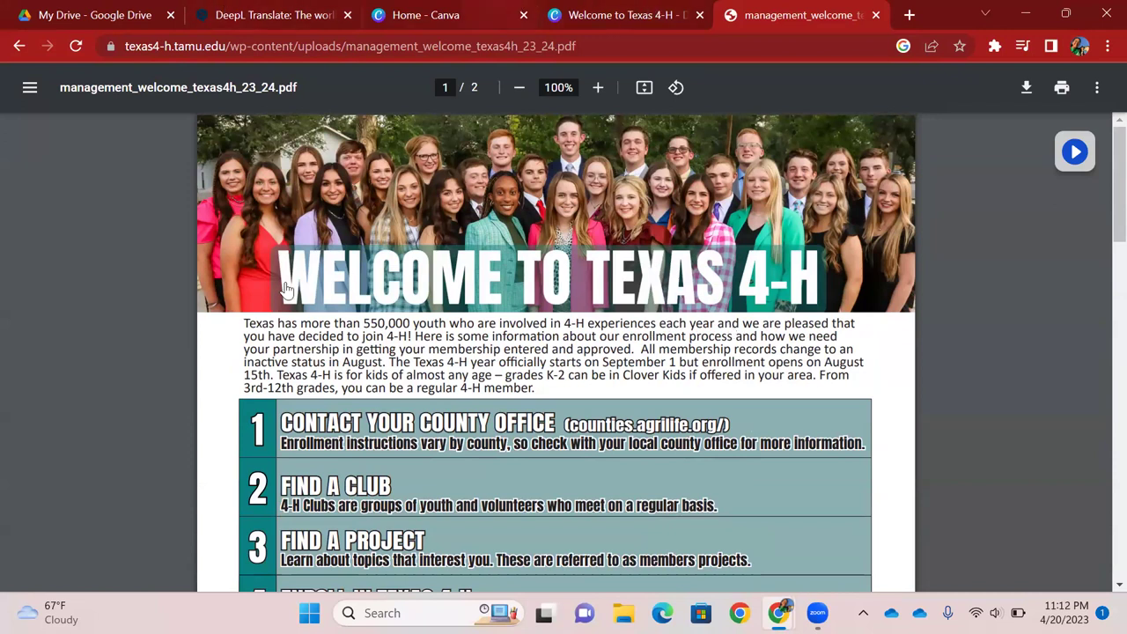
key("ctrl+3")
Step: Go to Projects and look over the saved designs, including 'Welcome to Texas 4-H'
left_click(174, 315)
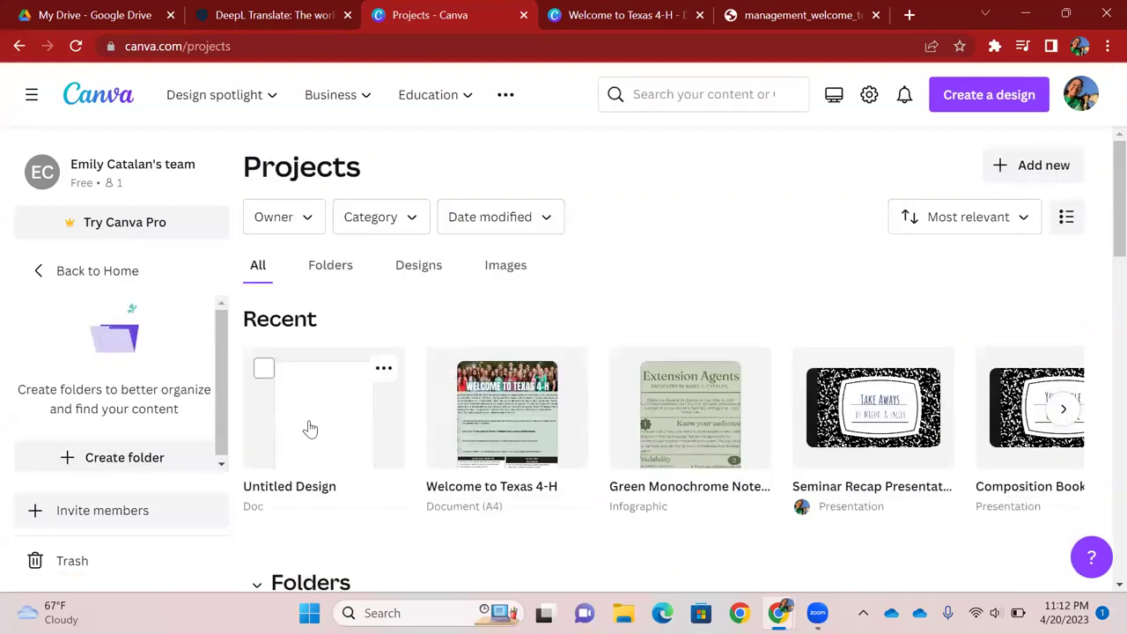
scroll(312, 432, "down", 2)
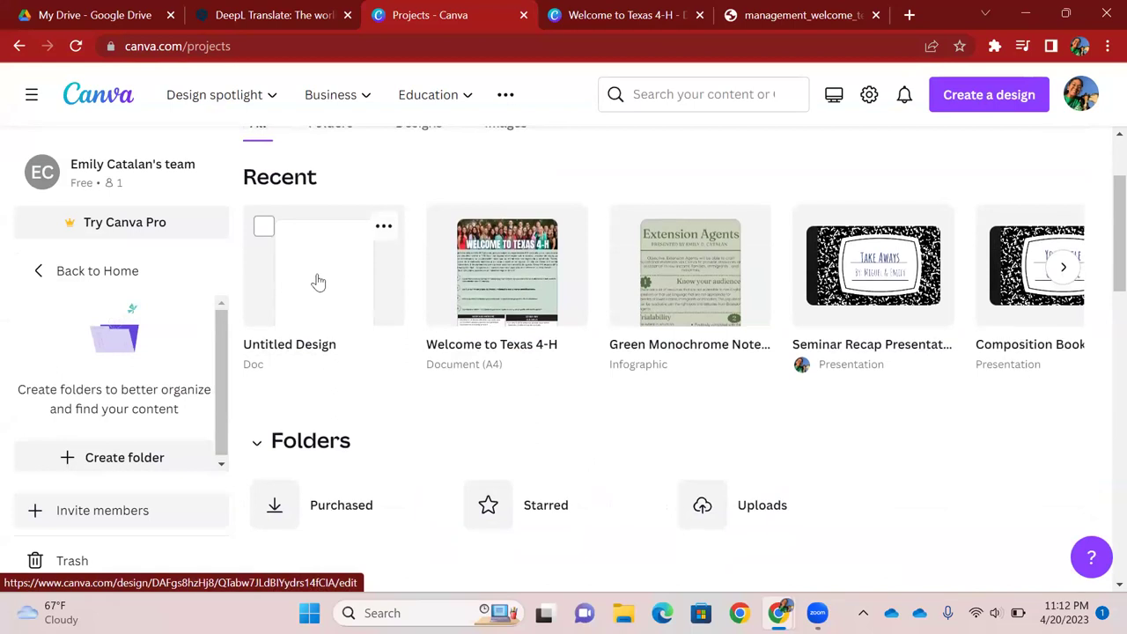
scroll(314, 282, "up", 2)
Step: Browse the Templates page's Recommended categories such as Docs, Whiteboard and Presentations
left_click(97, 98)
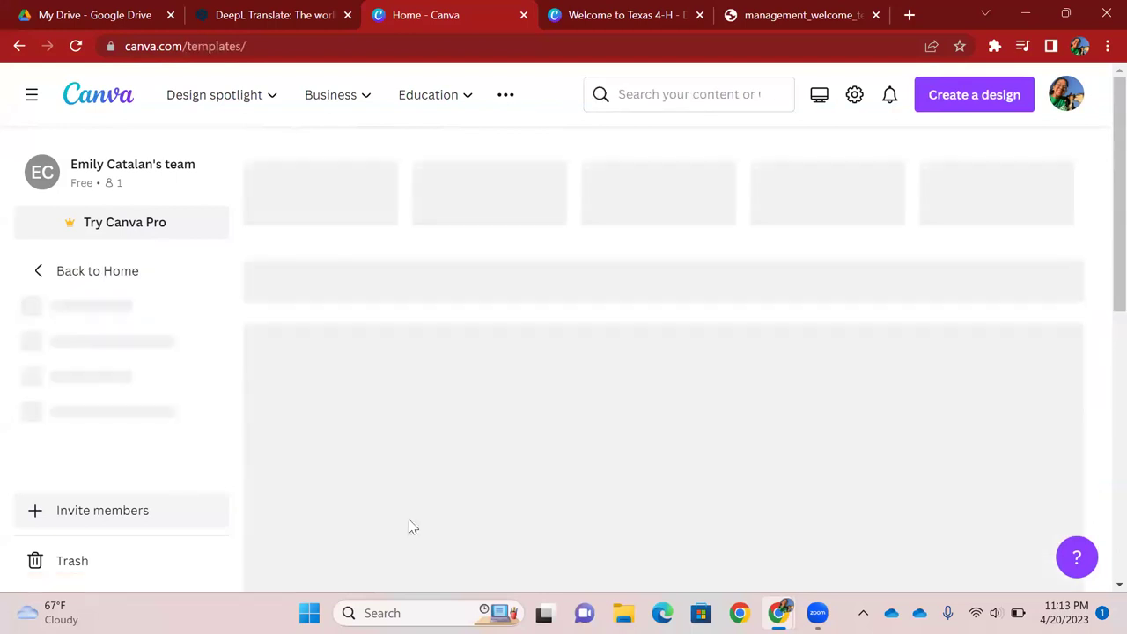
scroll(390, 364, "down", 3)
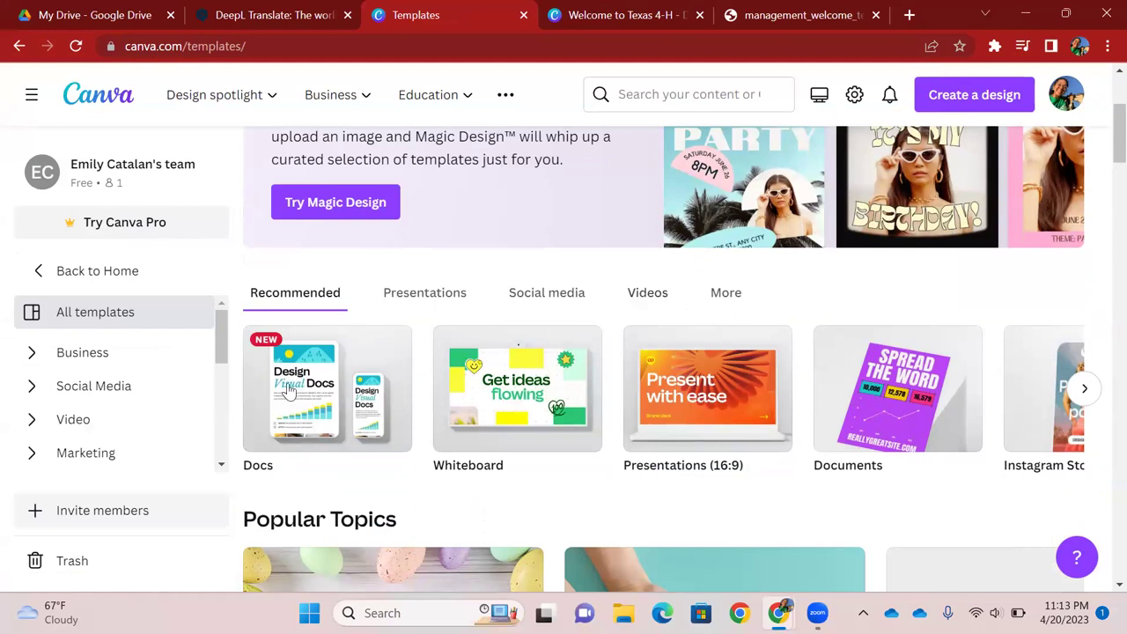
scroll(290, 396, "down", 5)
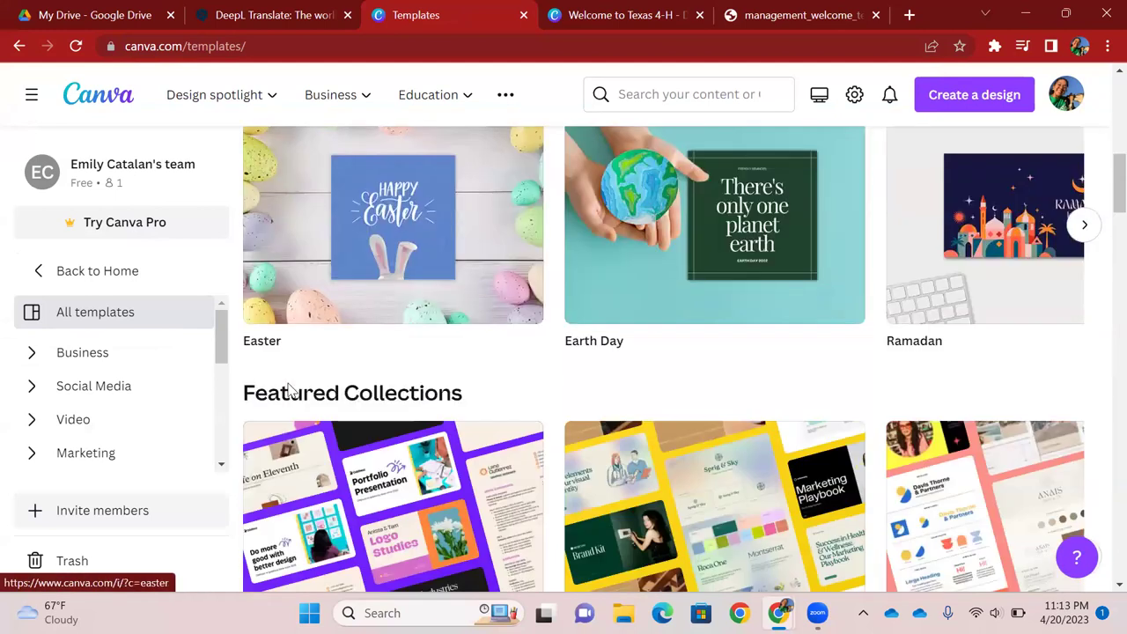
scroll(837, 382, "up", 5)
left_click(1087, 352)
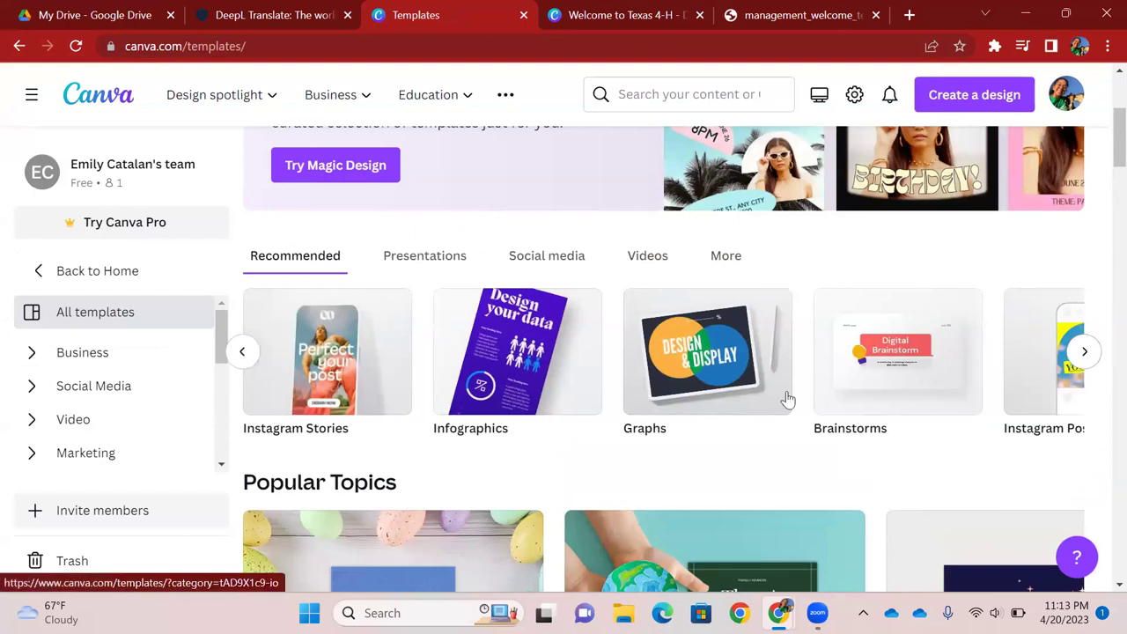
left_click(243, 352)
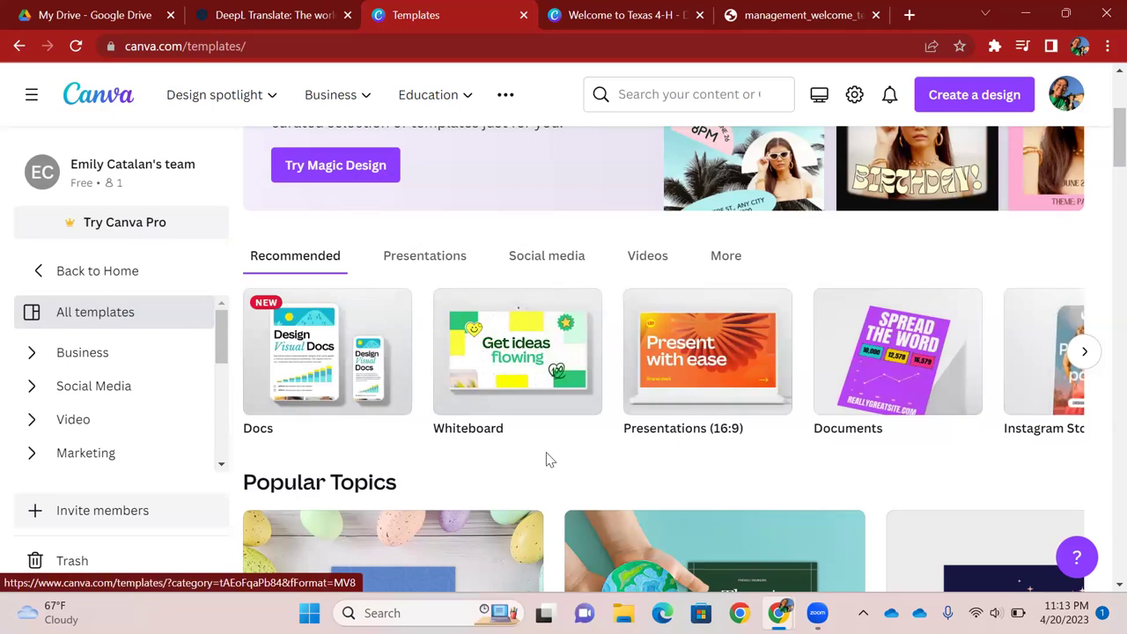
left_click(867, 372)
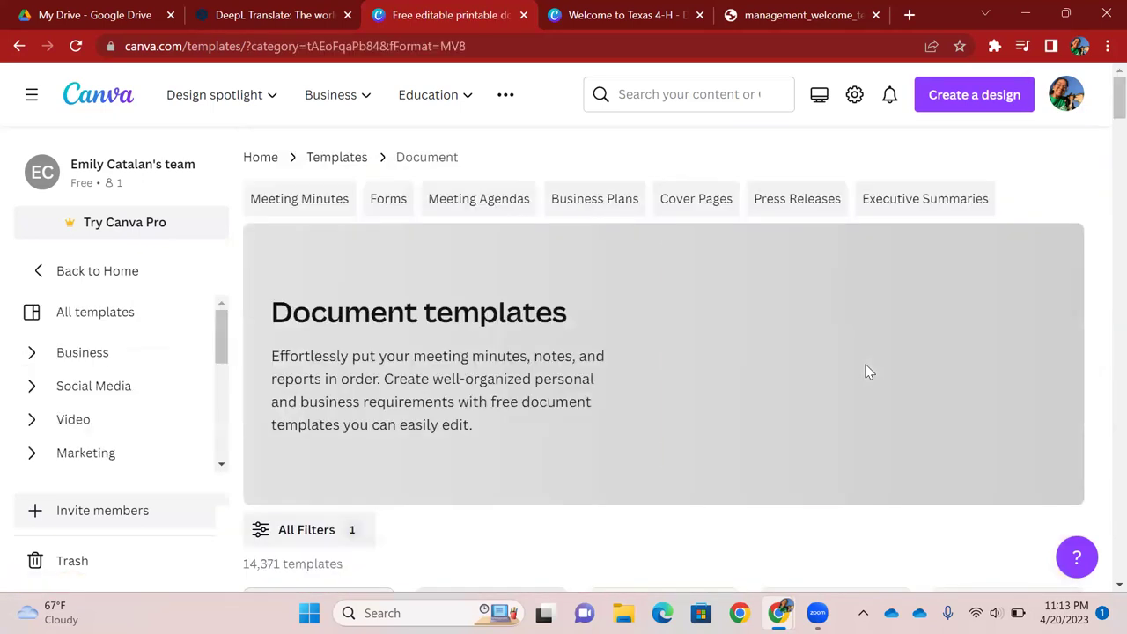
scroll(452, 445, "down", 3)
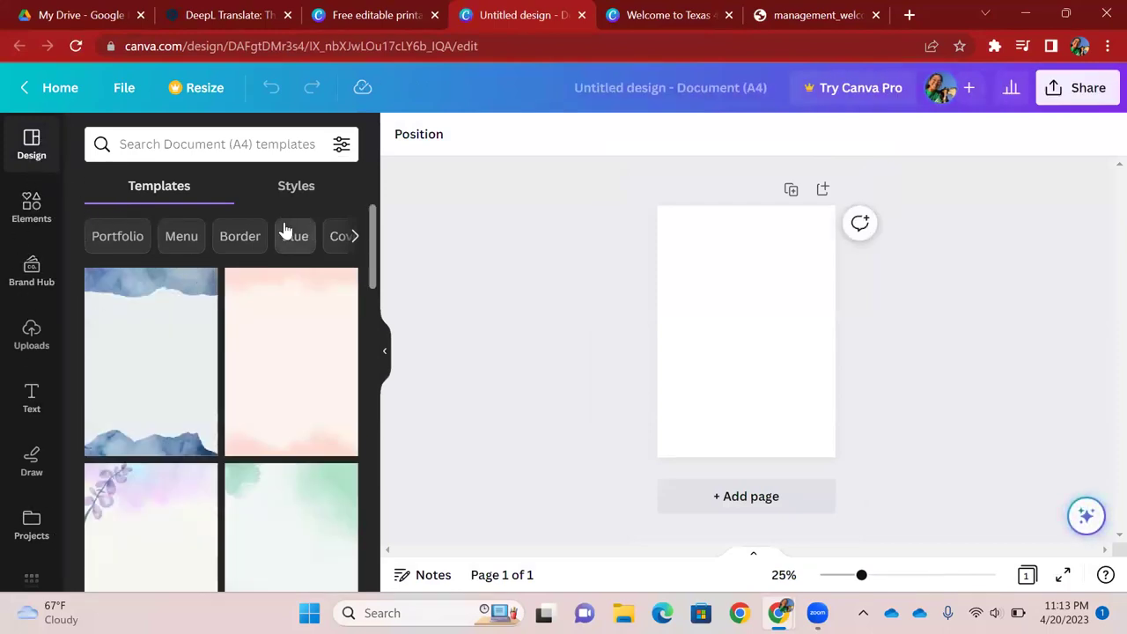
left_click(35, 212)
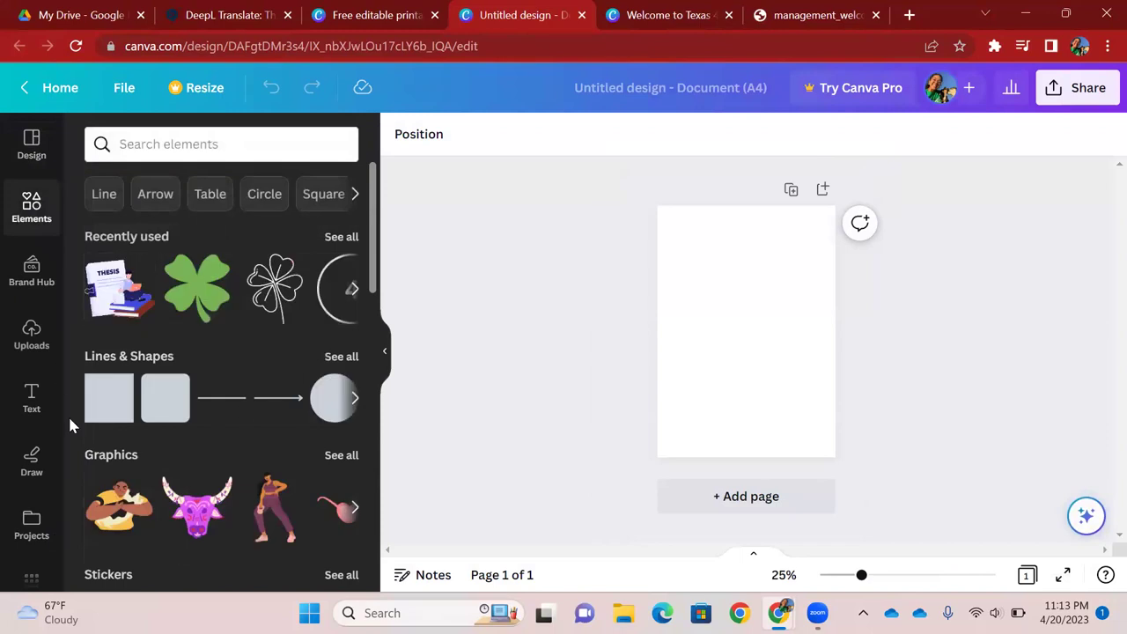
left_click(35, 273)
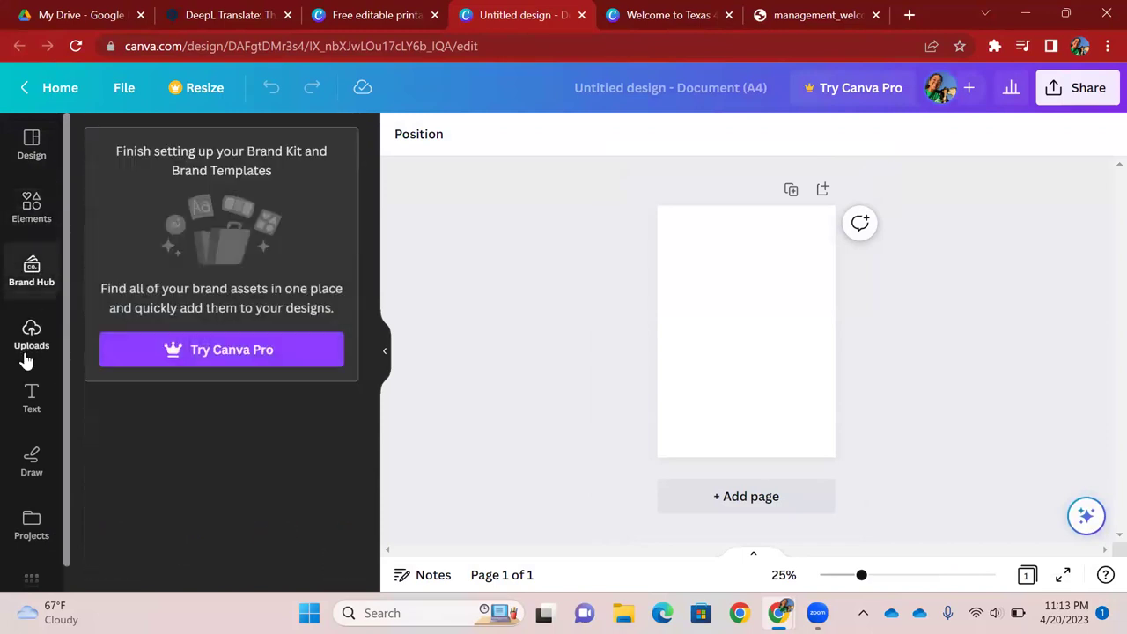
left_click(32, 143)
left_click(820, 375)
left_click(888, 577)
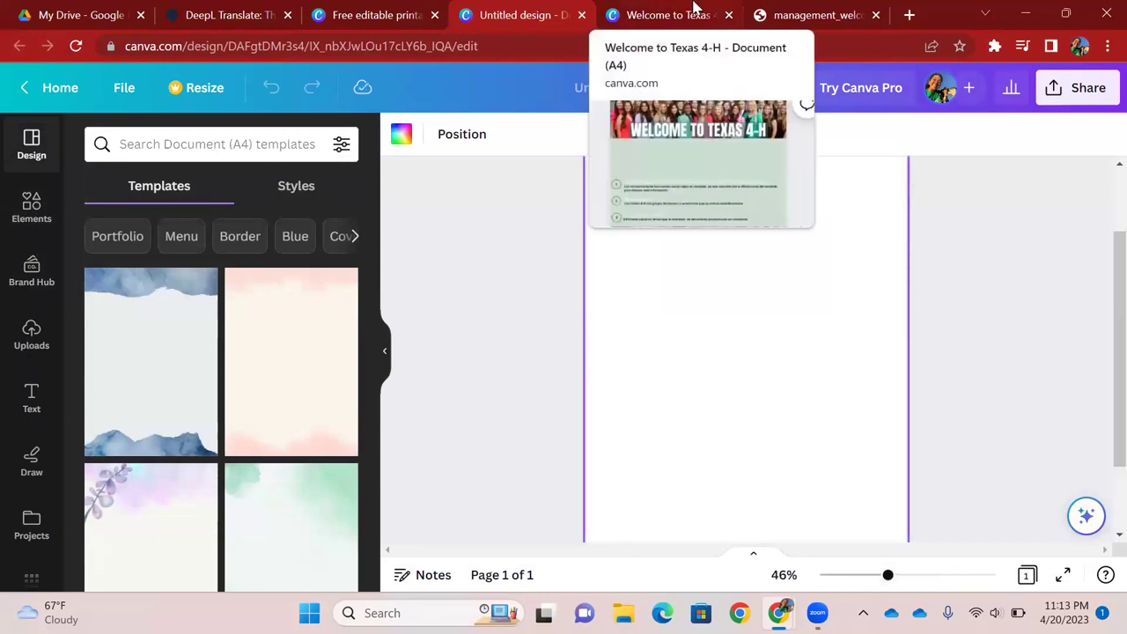
Step: Glance at the Spanish Welcome to Texas design, then scroll the English management_welcome PDF
mouse_move(775, 7)
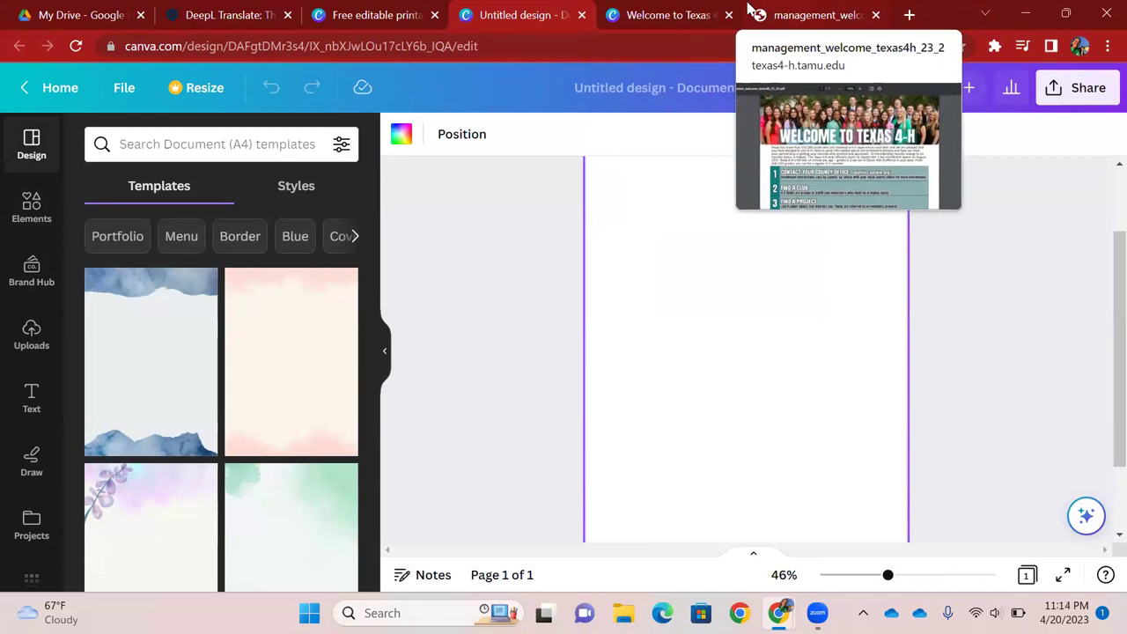
left_click(706, 10)
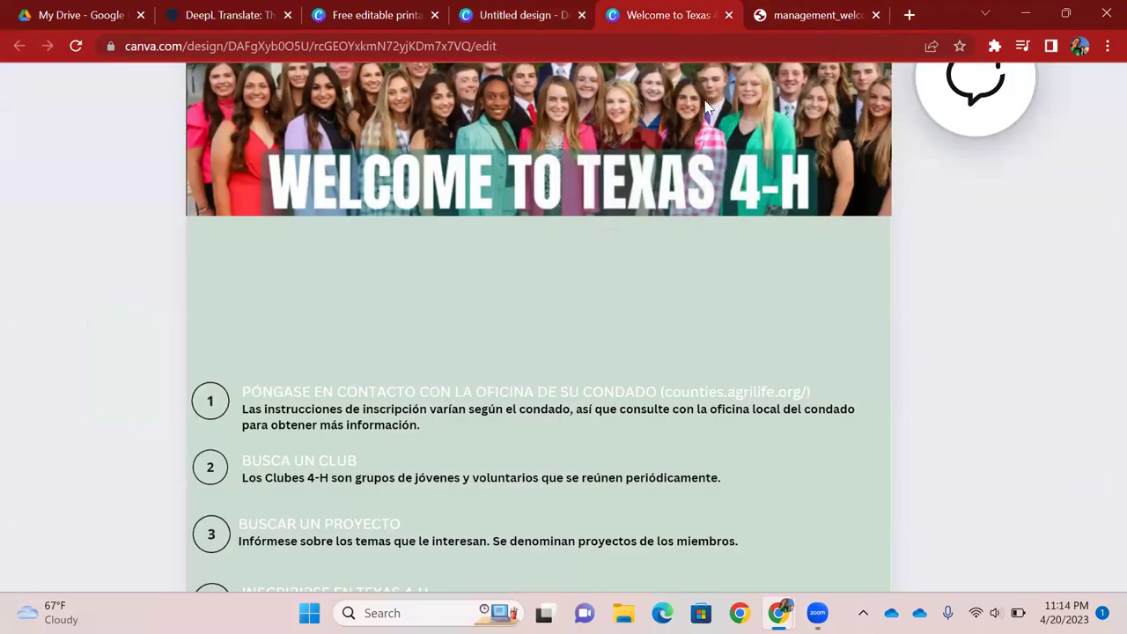
left_click(793, 10)
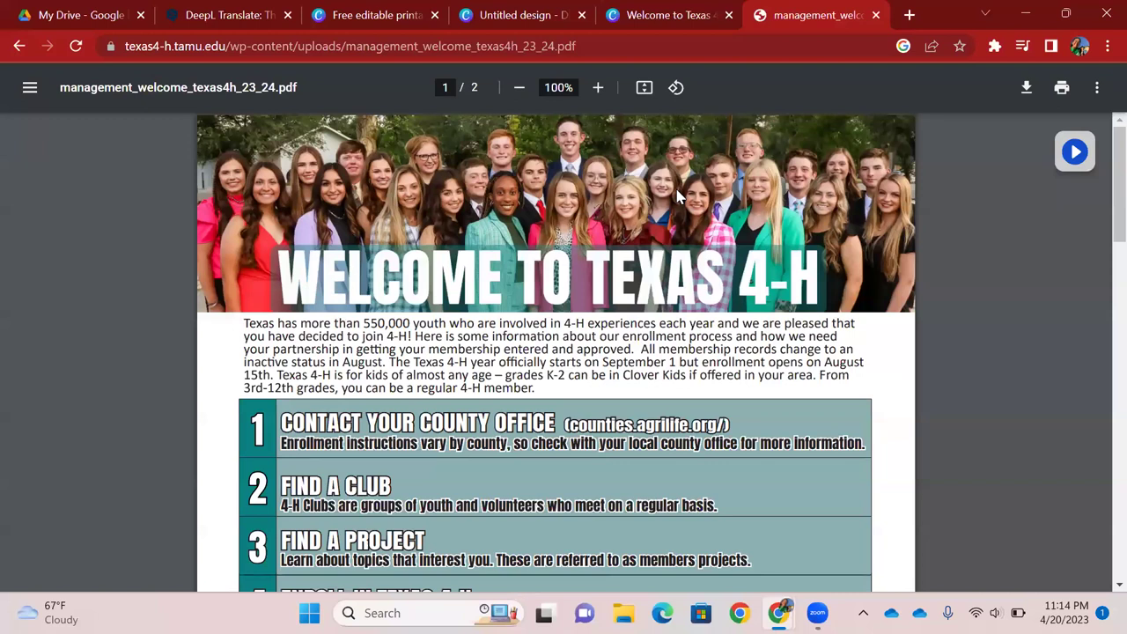
scroll(592, 388, "down", 3)
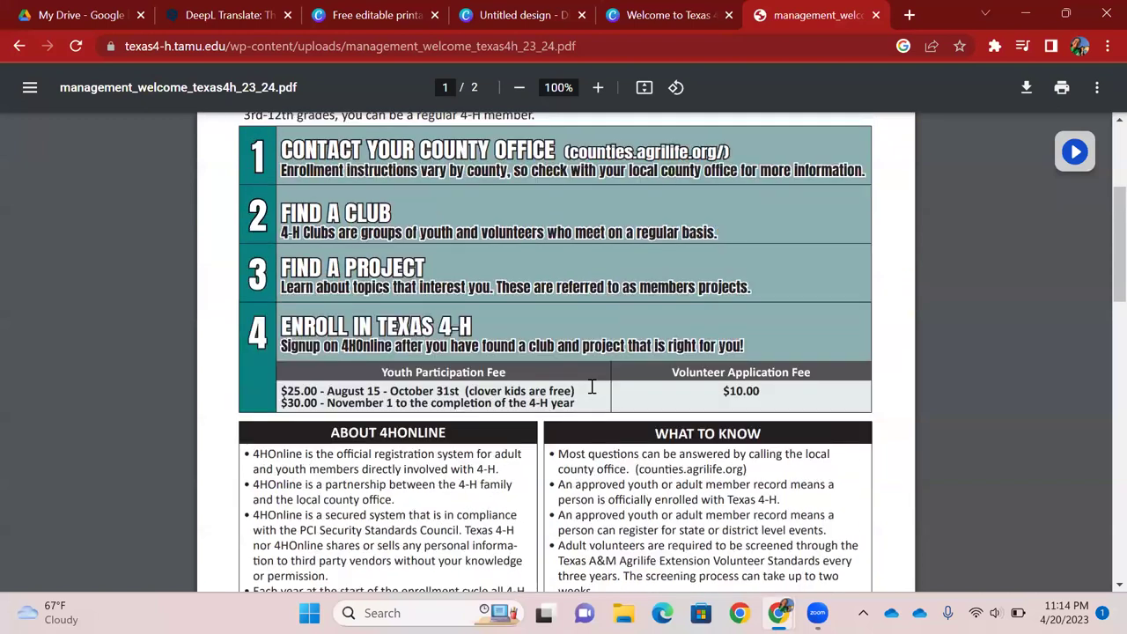
scroll(592, 387, "up", 2)
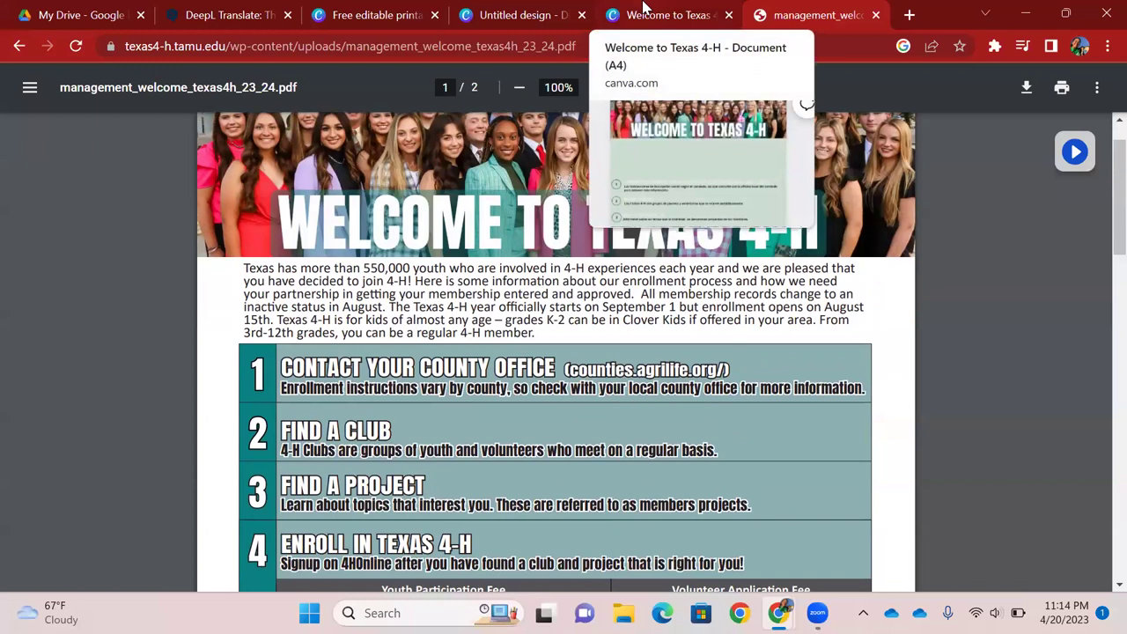
Step: Scroll through the Spanish flyer's translated steps like 'Busca un club' and 'Inscribirse en Texas 4-H'
left_click(643, 9)
scroll(599, 251, "up", 3)
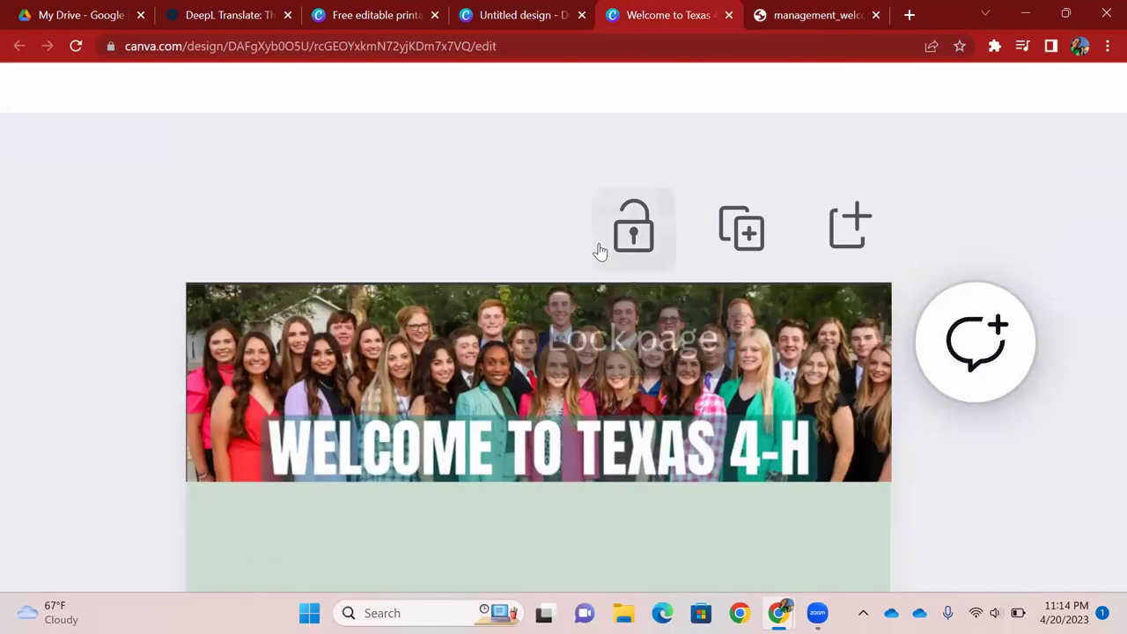
scroll(599, 251, "down", 2)
scroll(599, 250, "down", 1, "ctrl")
scroll(599, 250, "down", 1, "ctrl")
scroll(599, 250, "down", 5)
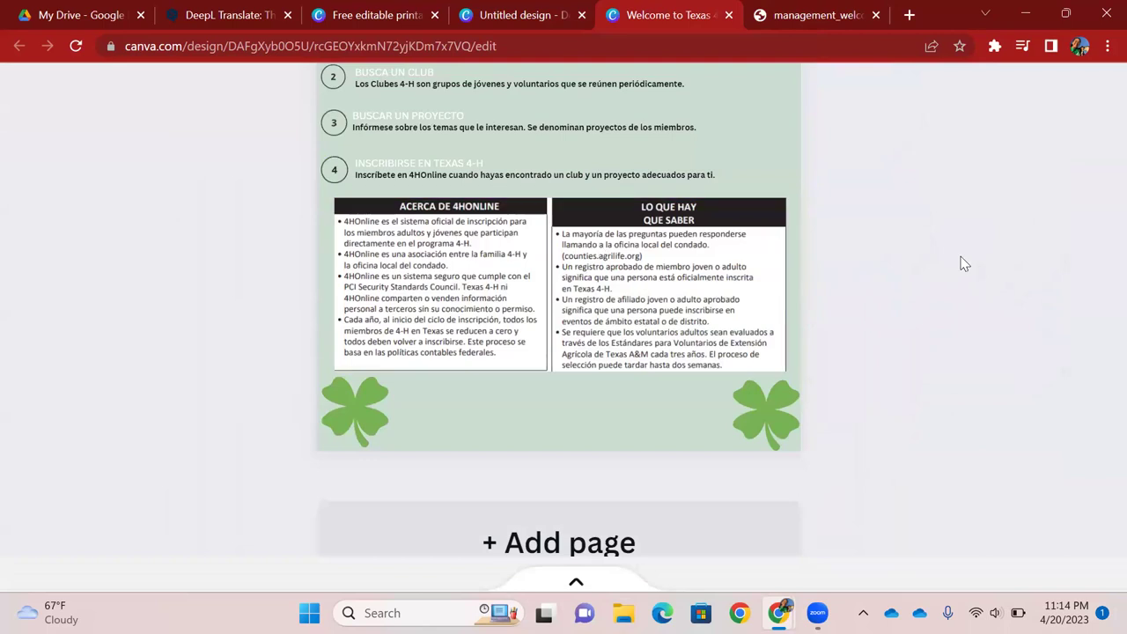
scroll(960, 261, "up", 3)
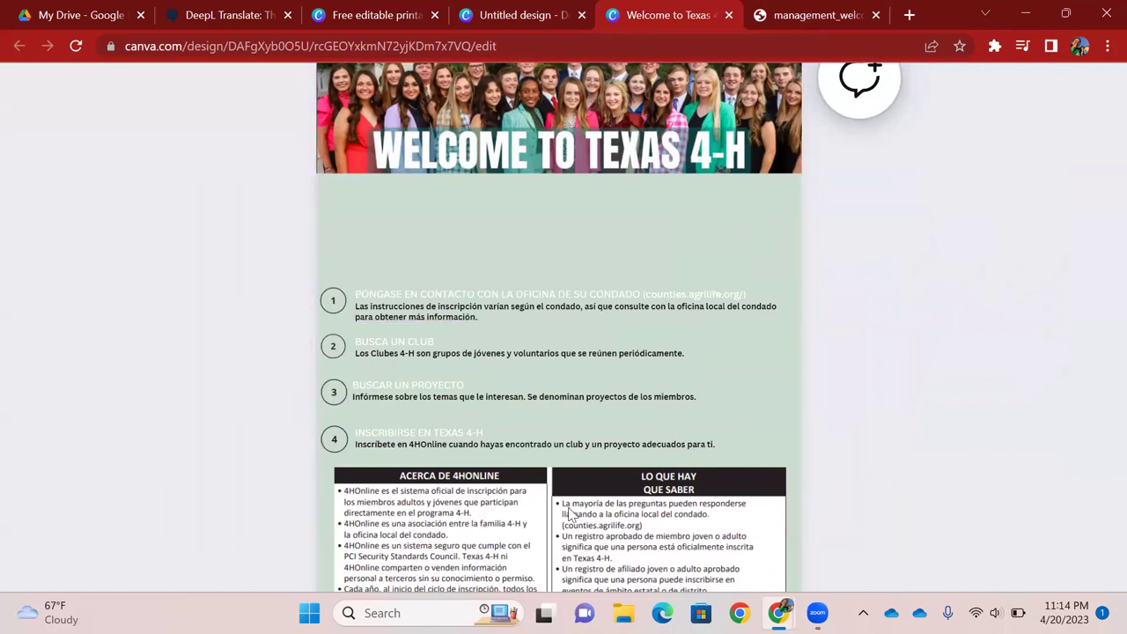
scroll(470, 294, "up", 2)
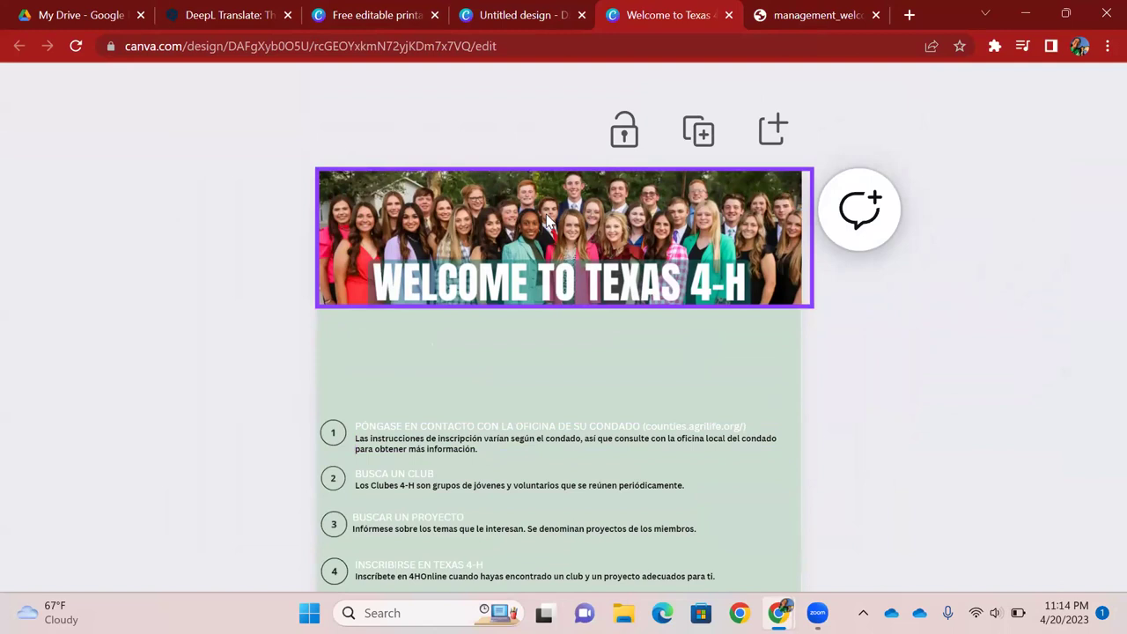
Step: Dismiss DeepL's survey prompt, then select the English PDF's opening paragraph about Texas 4-H
left_click(215, 12)
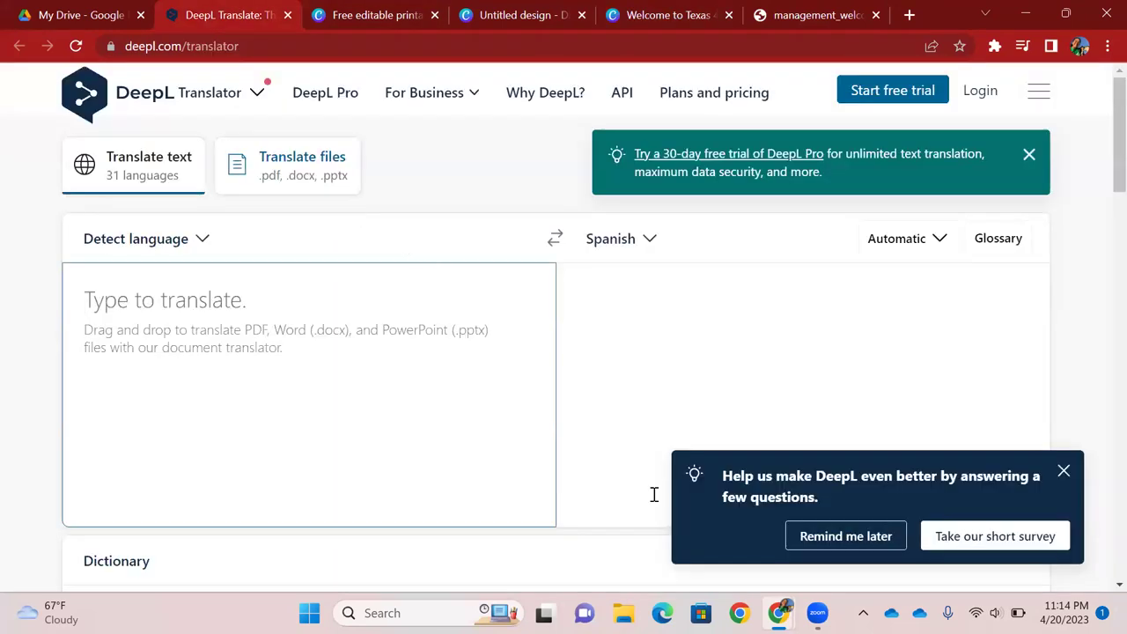
left_click(1064, 471)
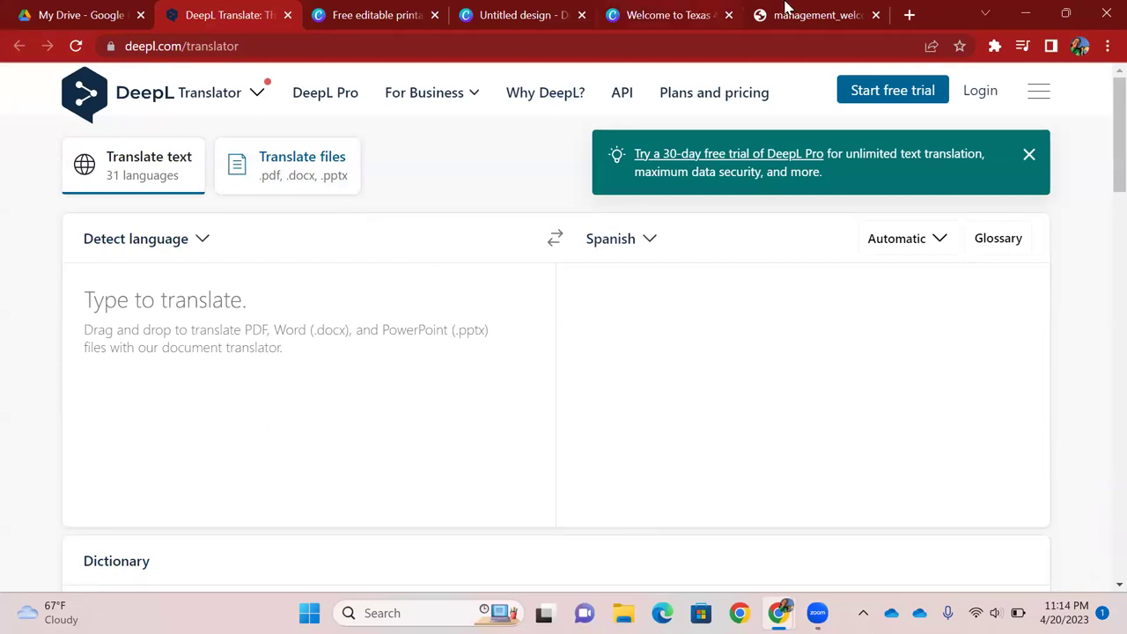
key("ctrl+9")
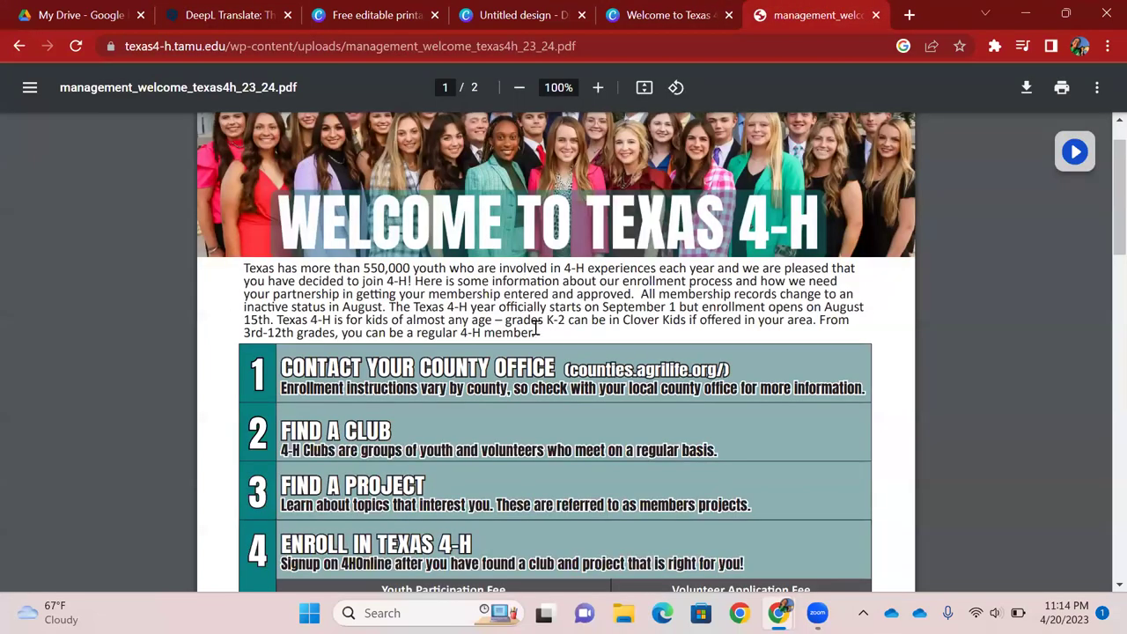
left_click_drag(540, 333, 247, 273)
key("ctrl+c")
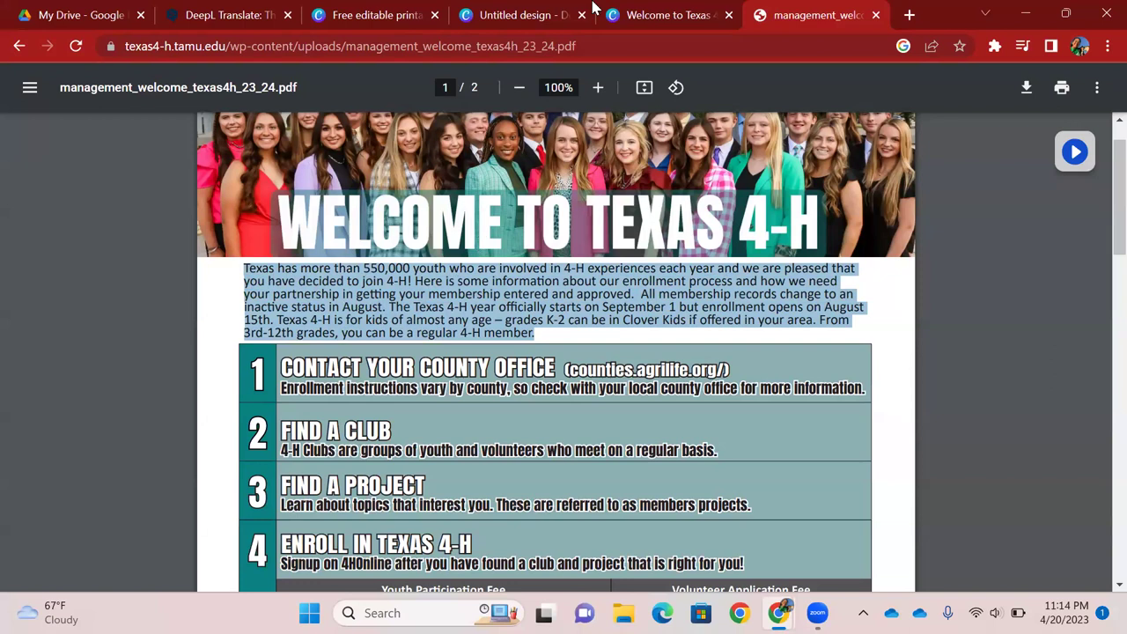
left_click(634, 15)
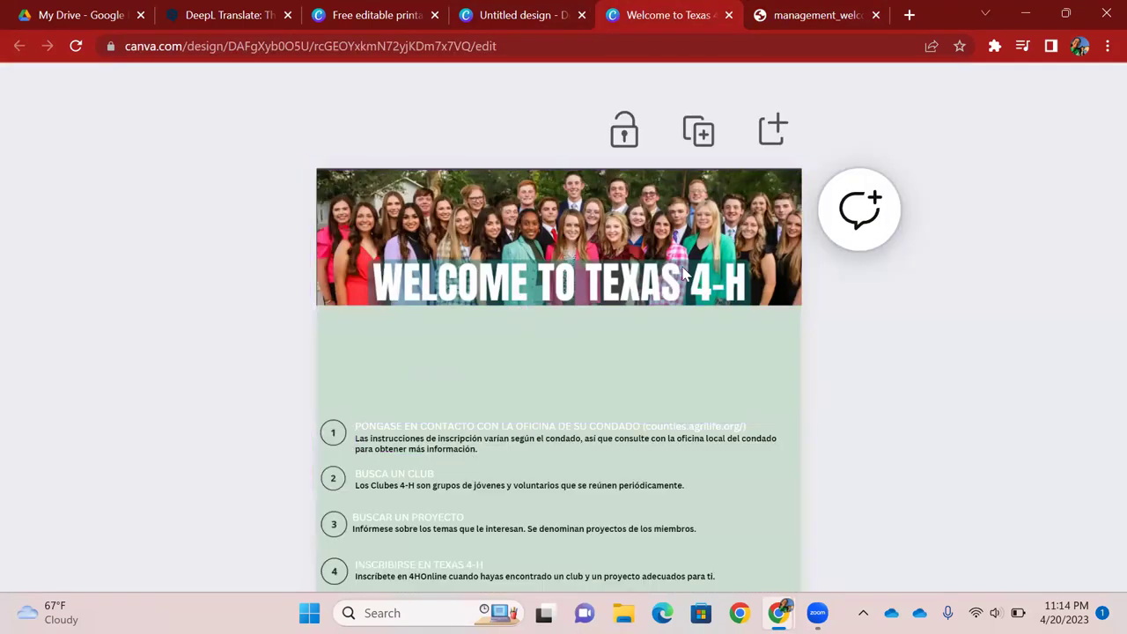
Step: Translate the English 4-H opening paragraph in DeepL, keep Automatic tone, and select the Spanish output
left_click(255, 9)
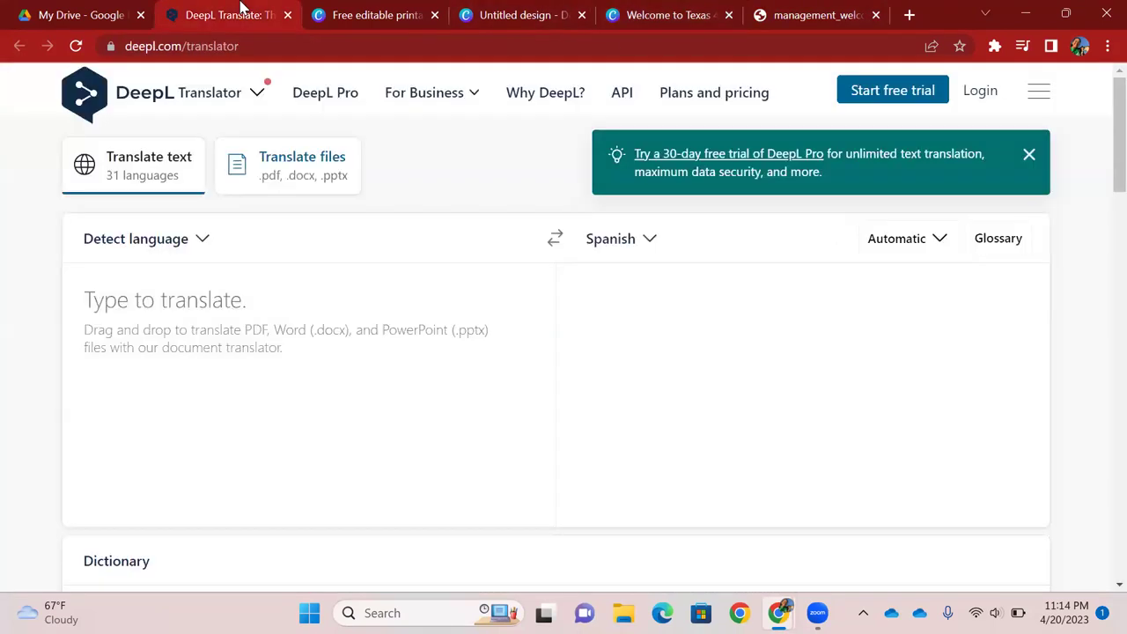
left_click(245, 297)
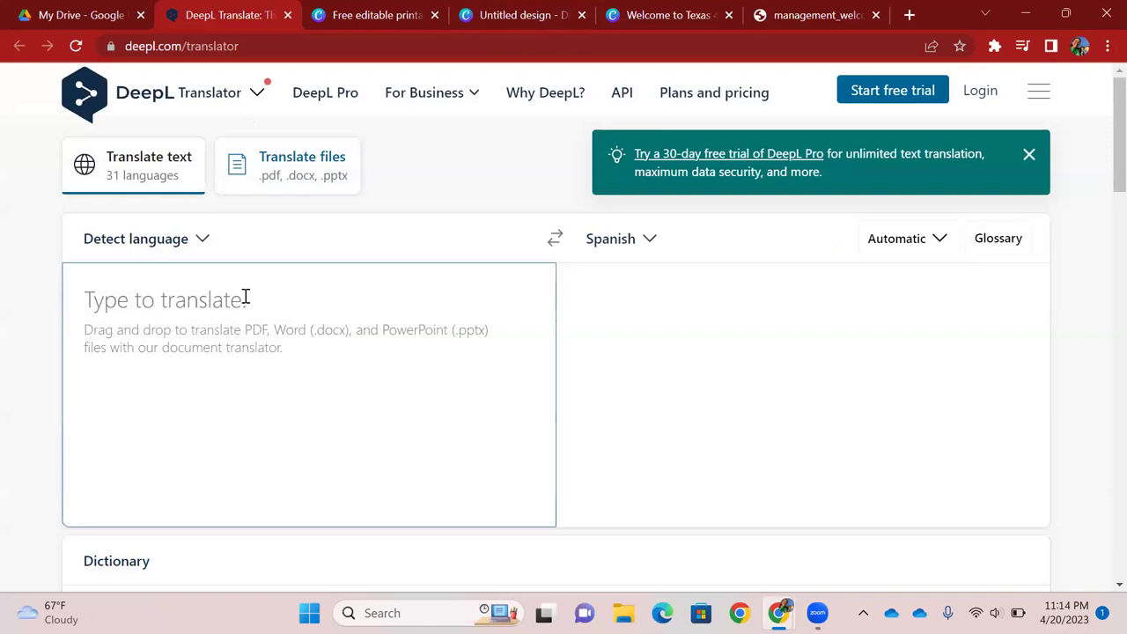
key("ctrl+v")
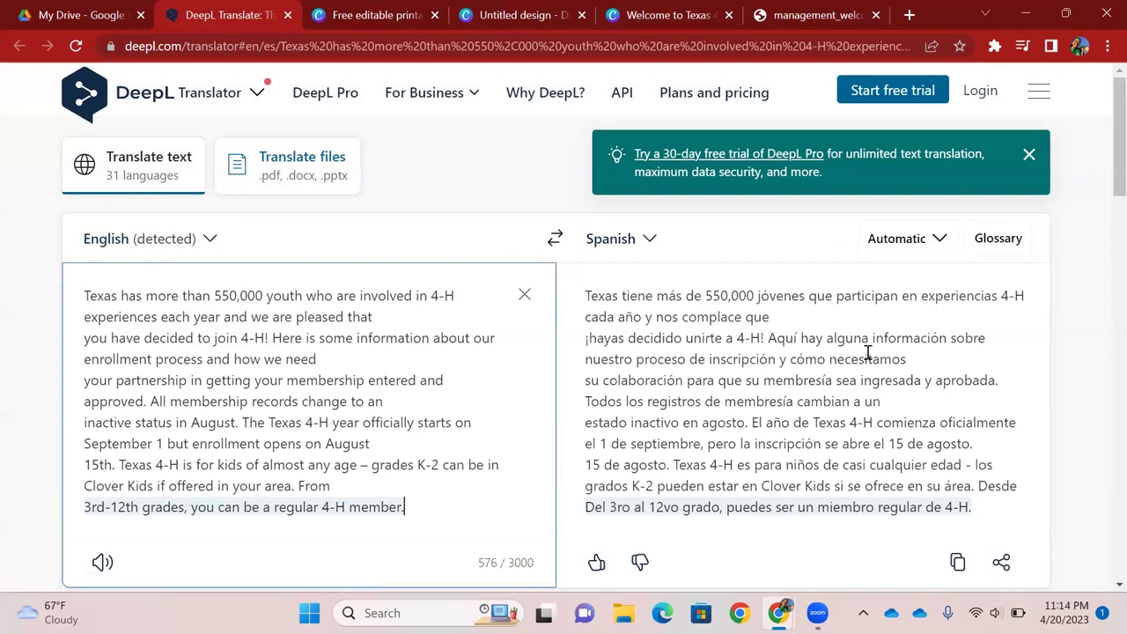
left_click(986, 506)
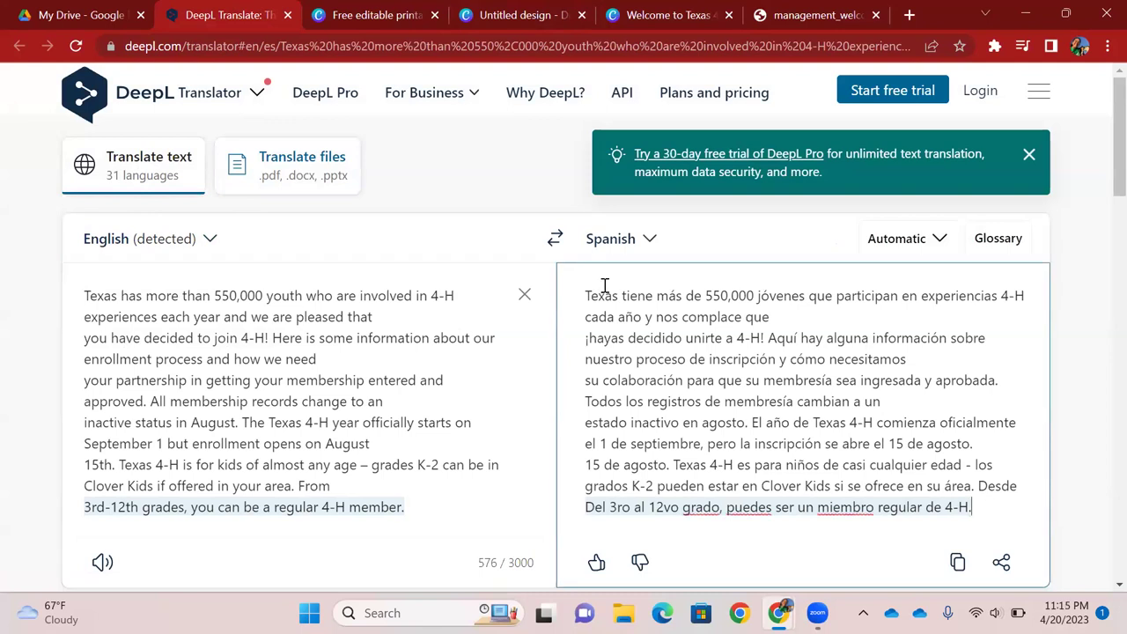
left_click(933, 254)
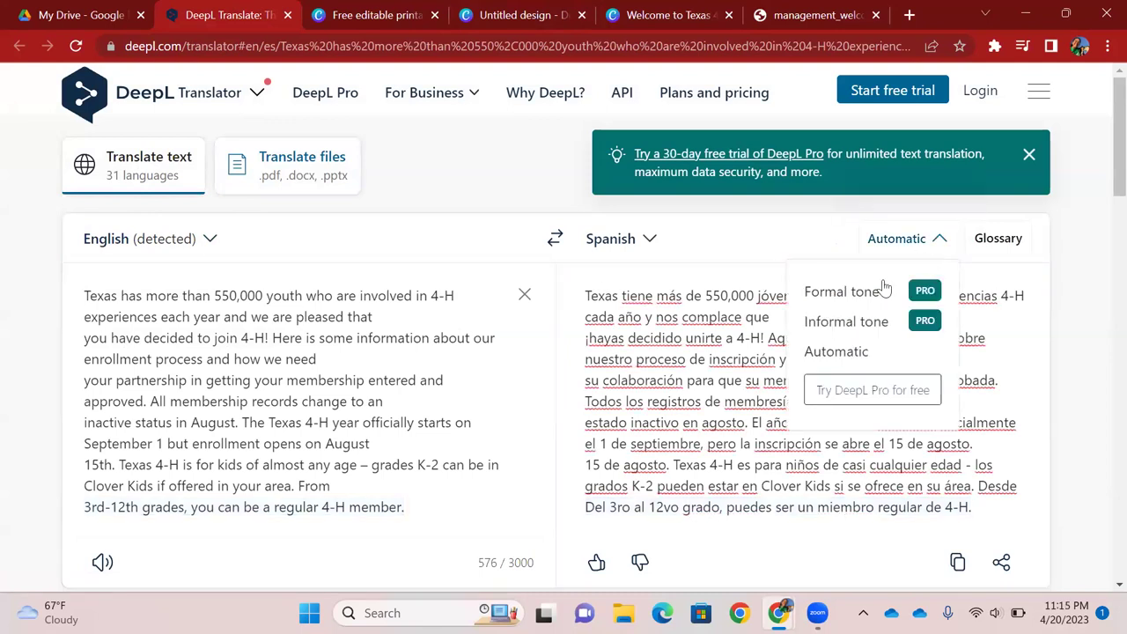
left_click(1103, 467)
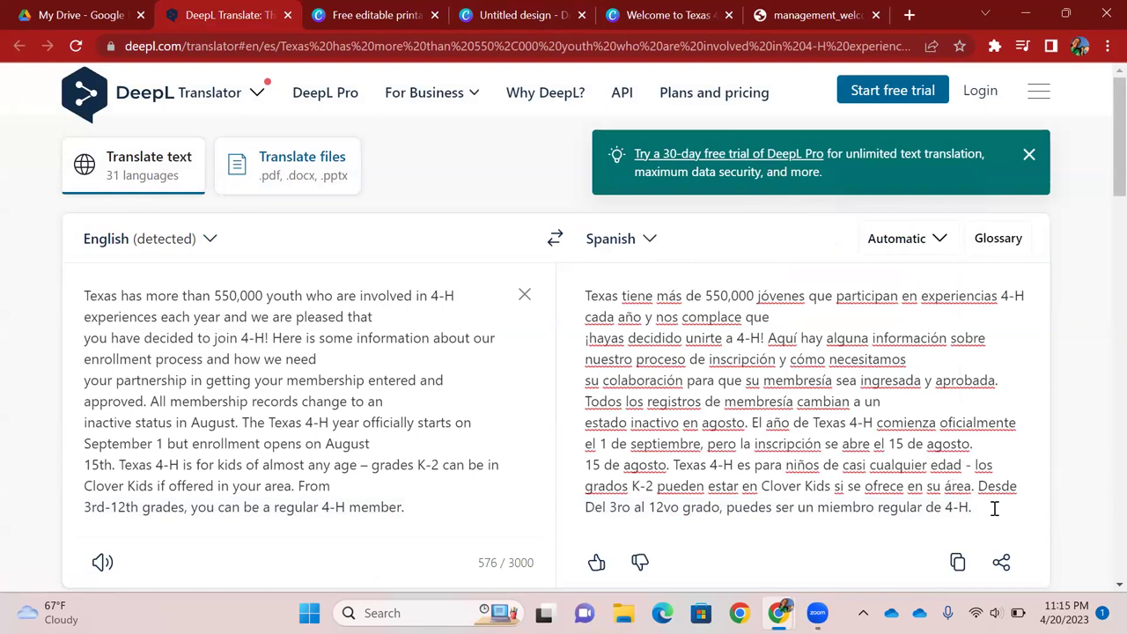
left_click_drag(983, 515, 567, 291)
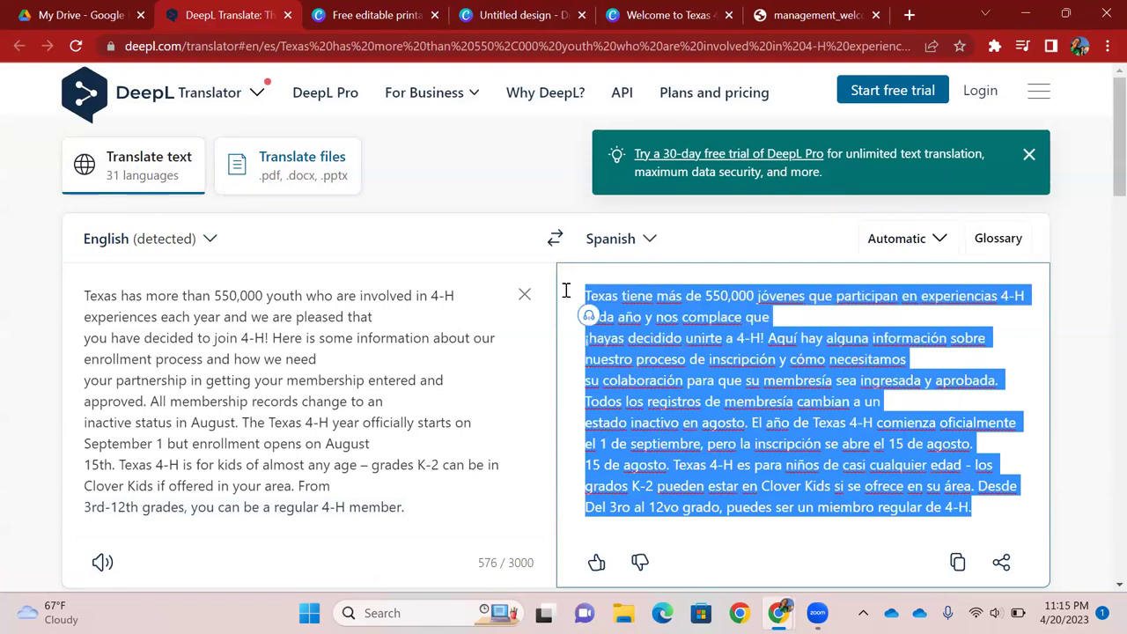
Step: Add a new text box to the Spanish flyer and place it just below the banner
left_click(551, 10)
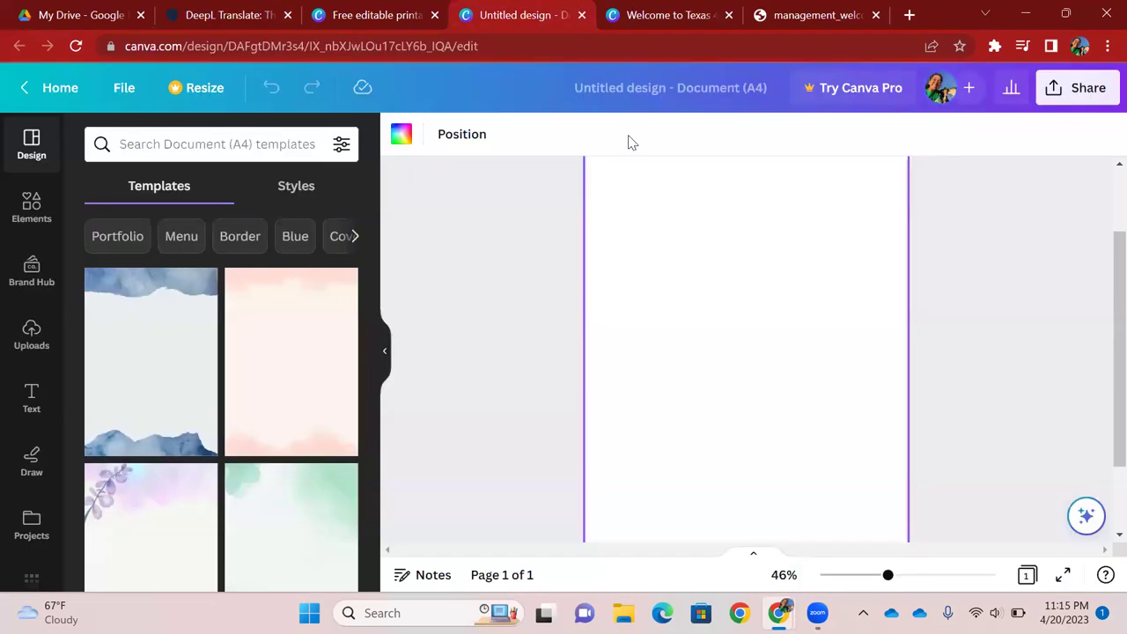
left_click(685, 11)
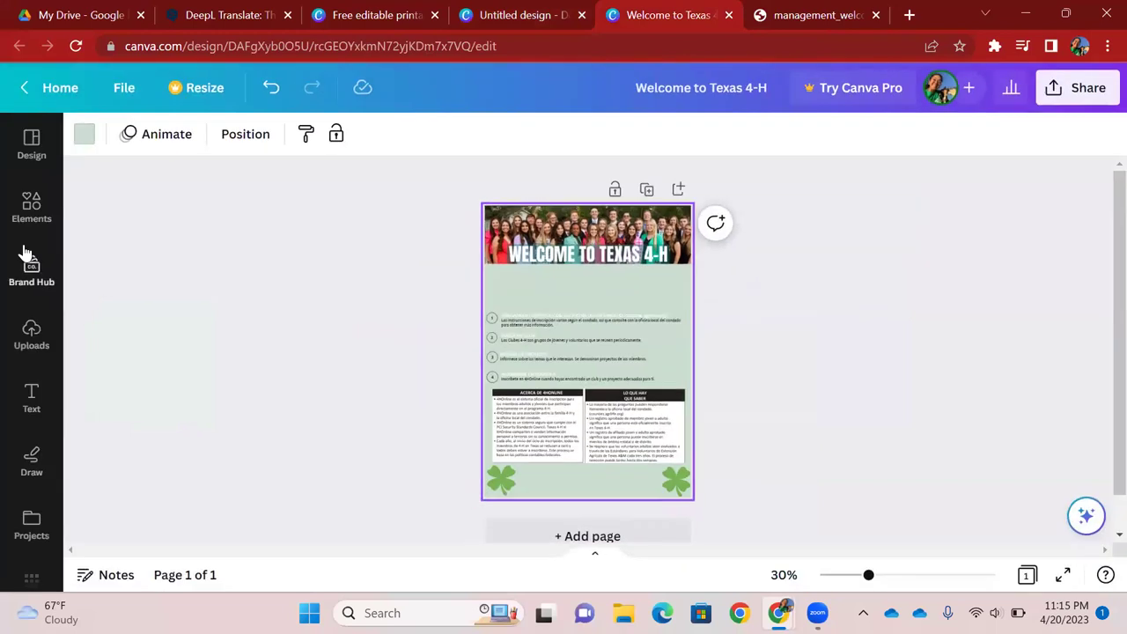
left_click(33, 397)
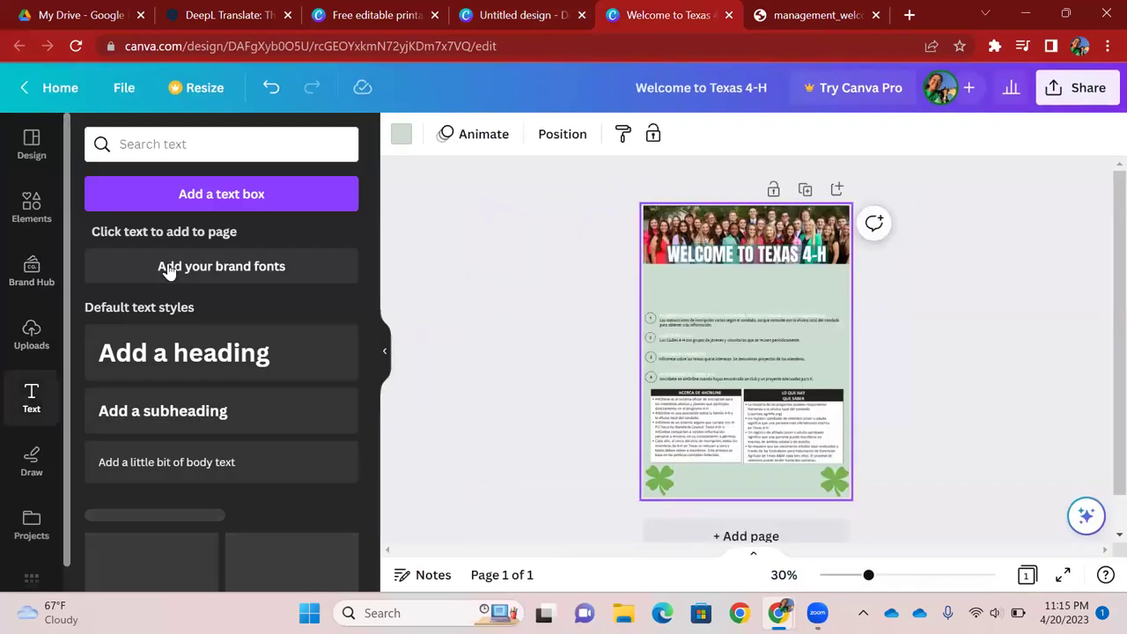
left_click(273, 210)
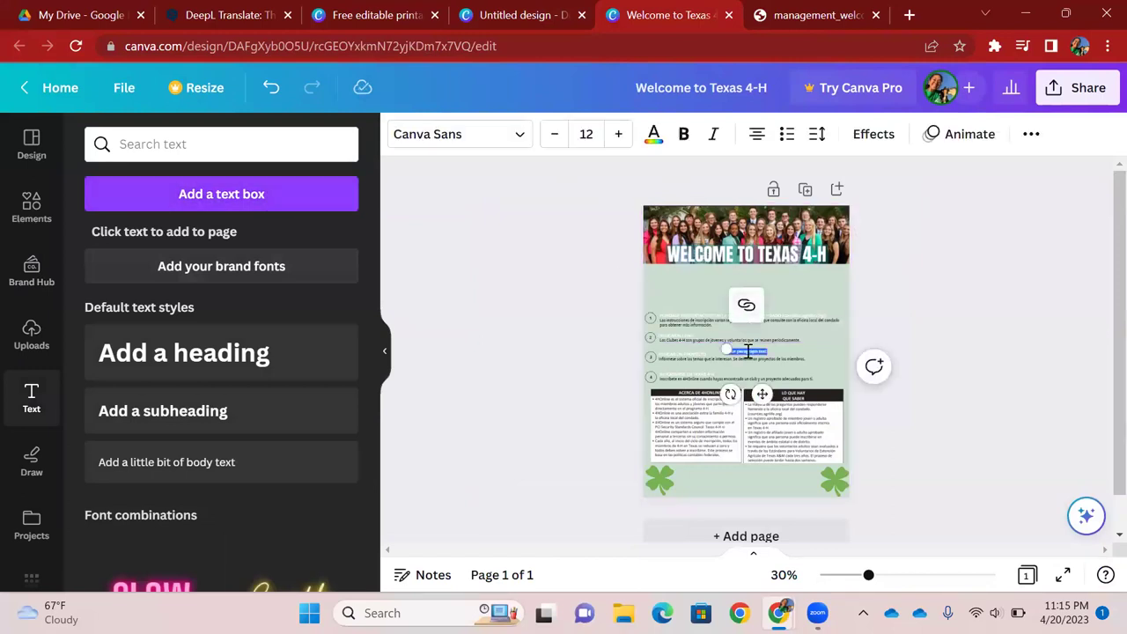
left_click(888, 574)
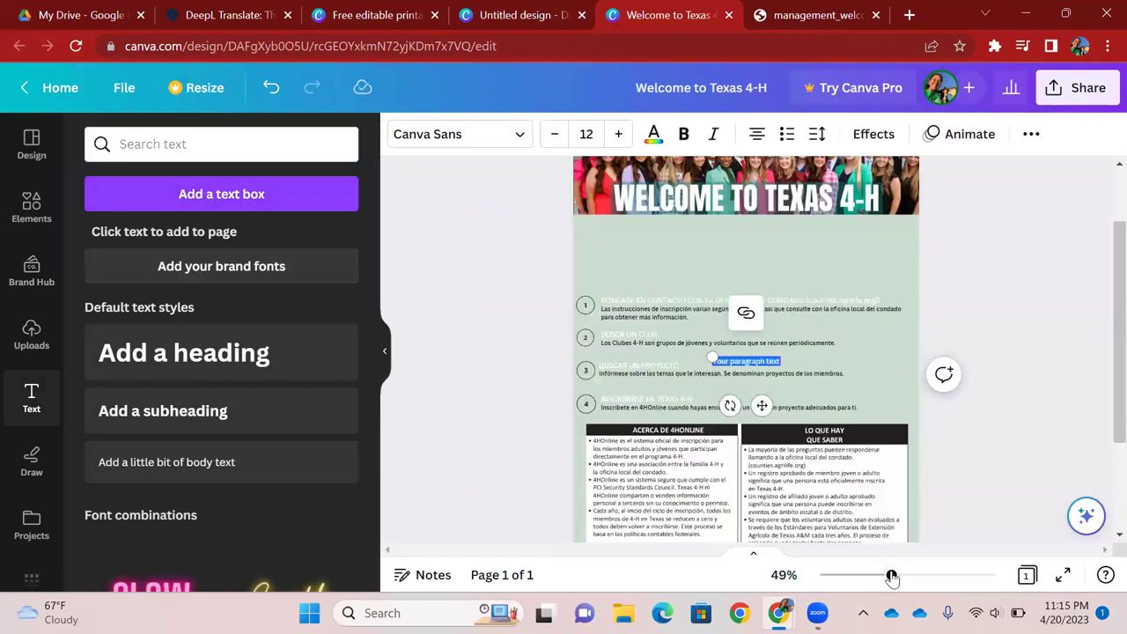
left_click(744, 363)
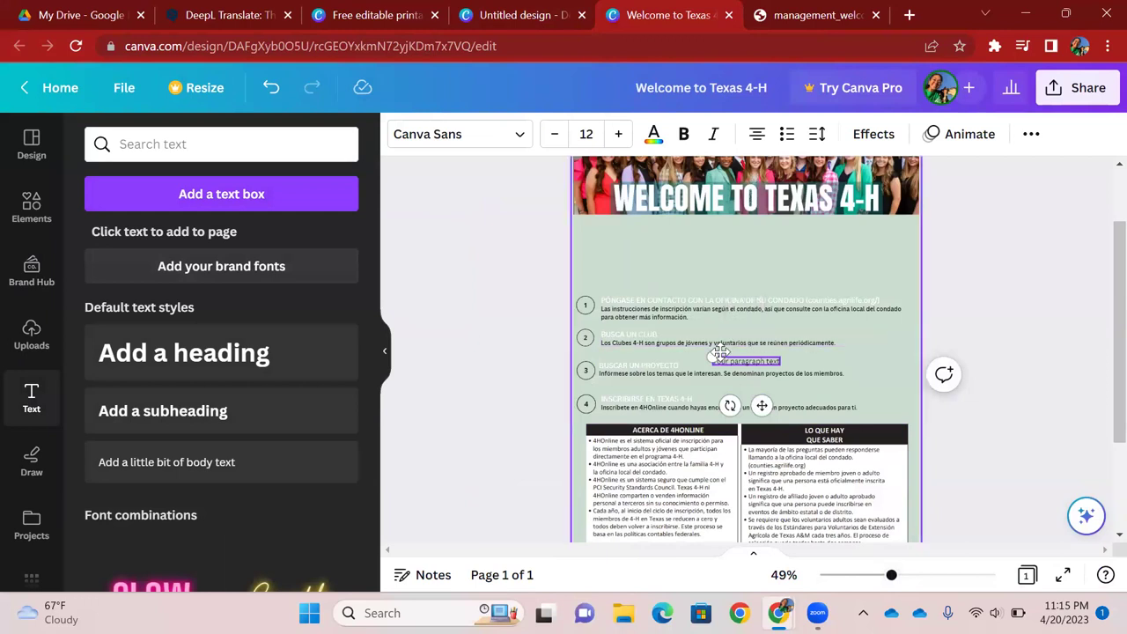
left_click_drag(722, 355, 599, 227)
Step: Replace the placeholder with the pasted Spanish paragraph and widen the box across the page
left_click(689, 234)
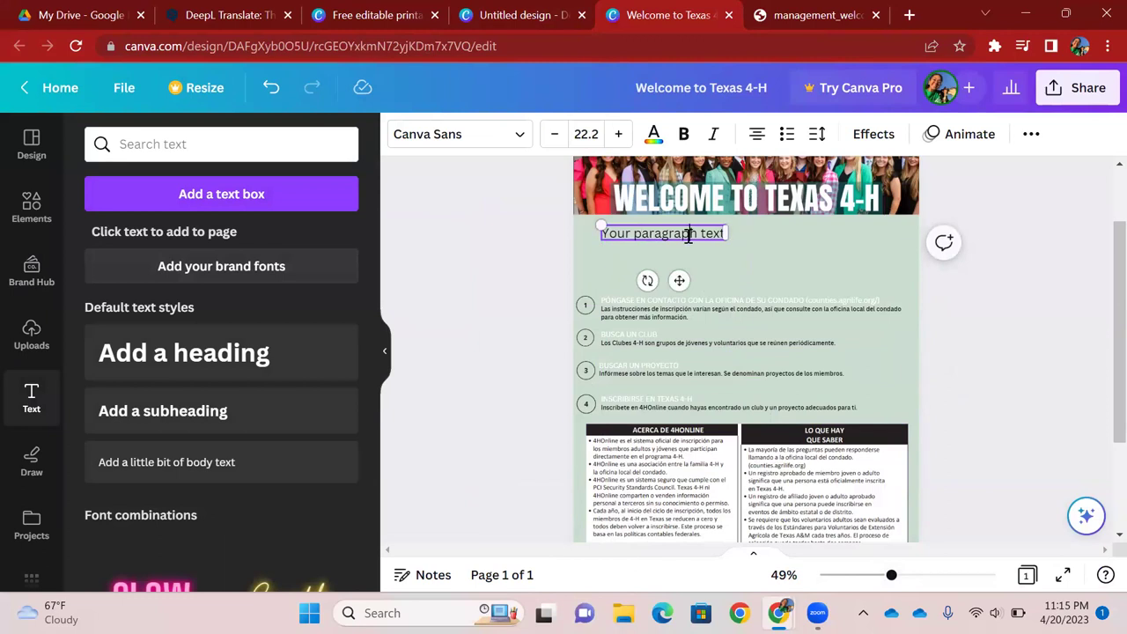
left_click(383, 357)
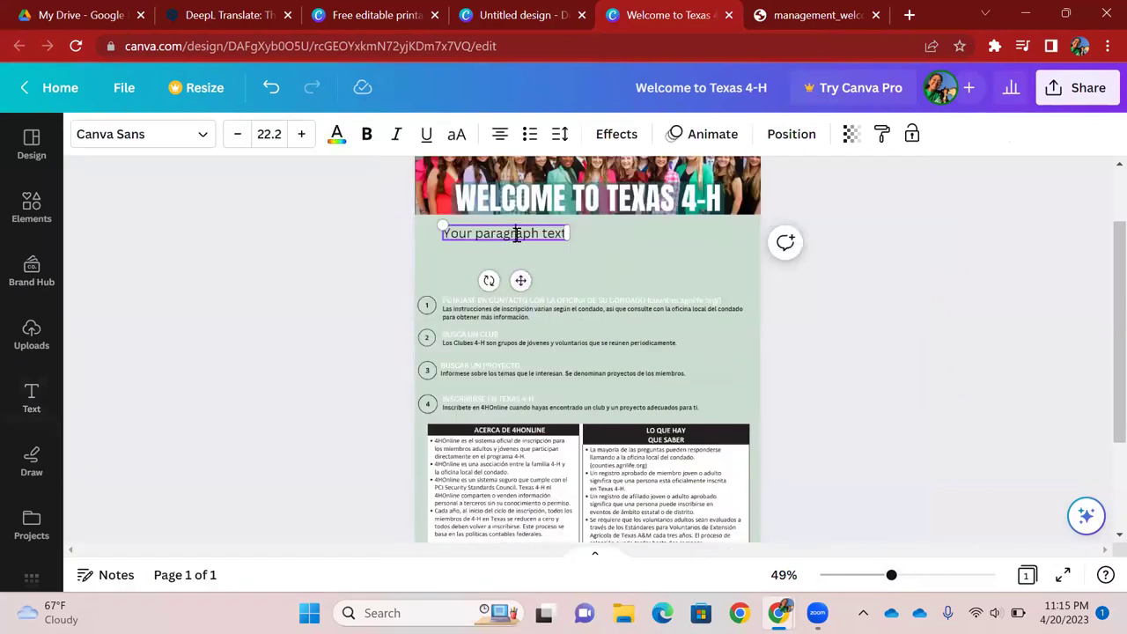
triple_click(517, 234)
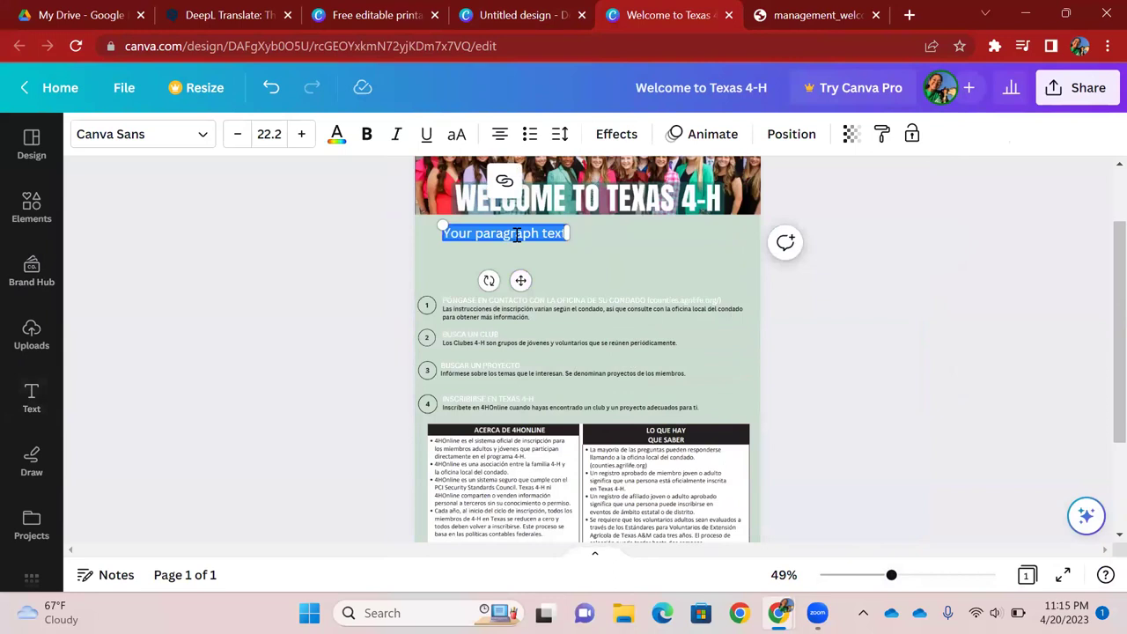
key("BackSpace")
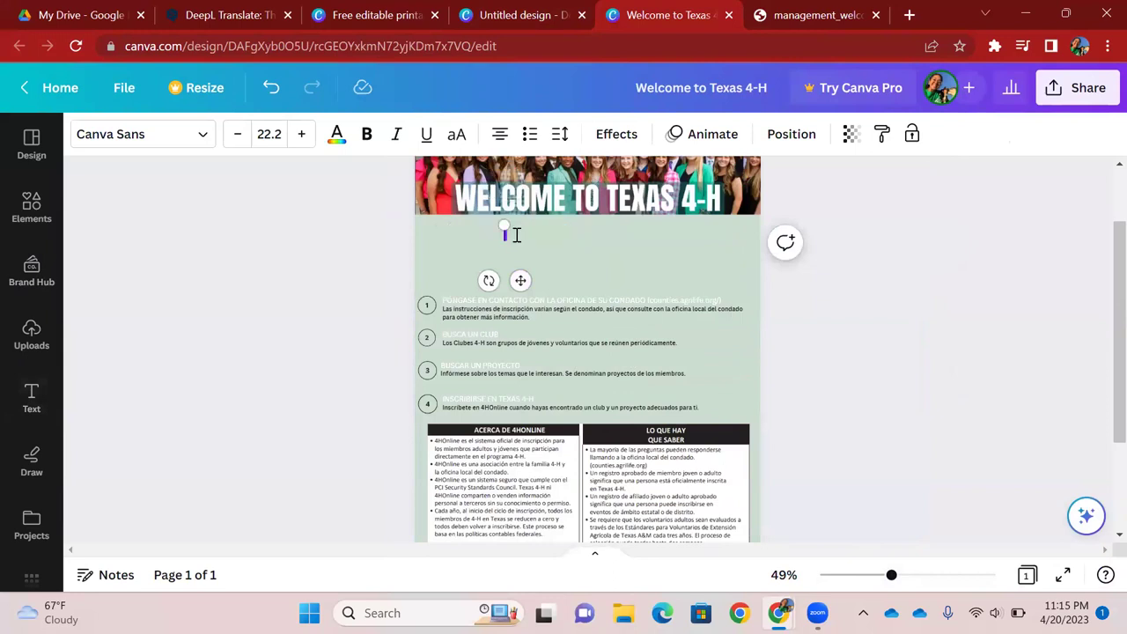
key("ctrl+v")
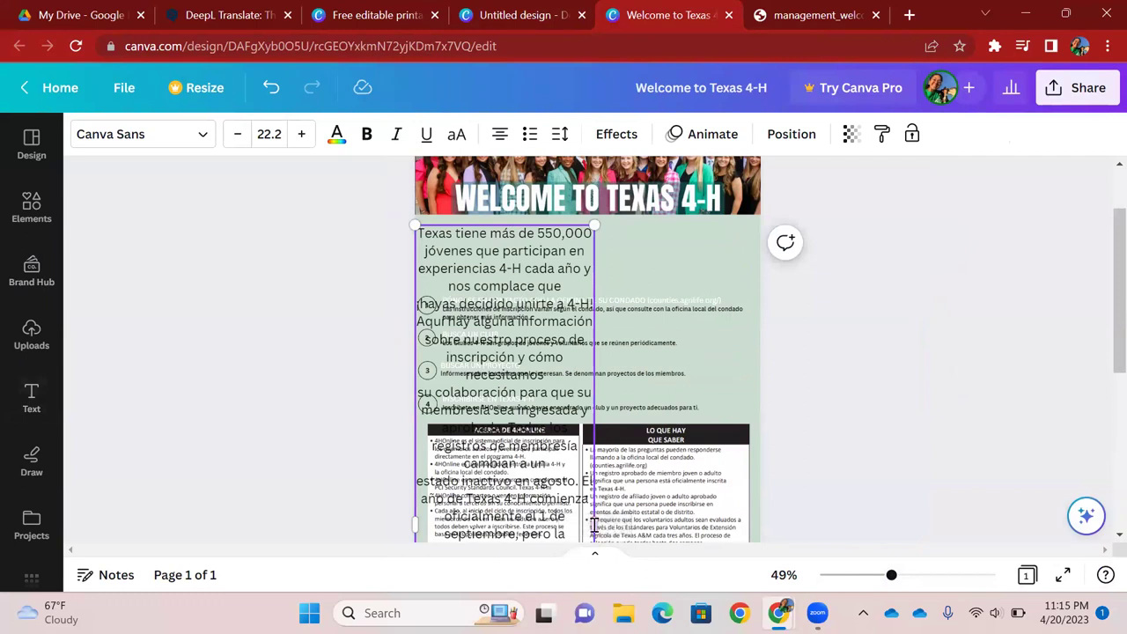
key("shift+Up")
key("shift+Up")
key("shift+Up")
key("shift+Up")
key("shift+Up")
key("shift+Up")
key("shift+Up")
key("shift+Up")
key("shift+Up")
key("shift+Up")
left_click_drag(601, 521, 833, 423)
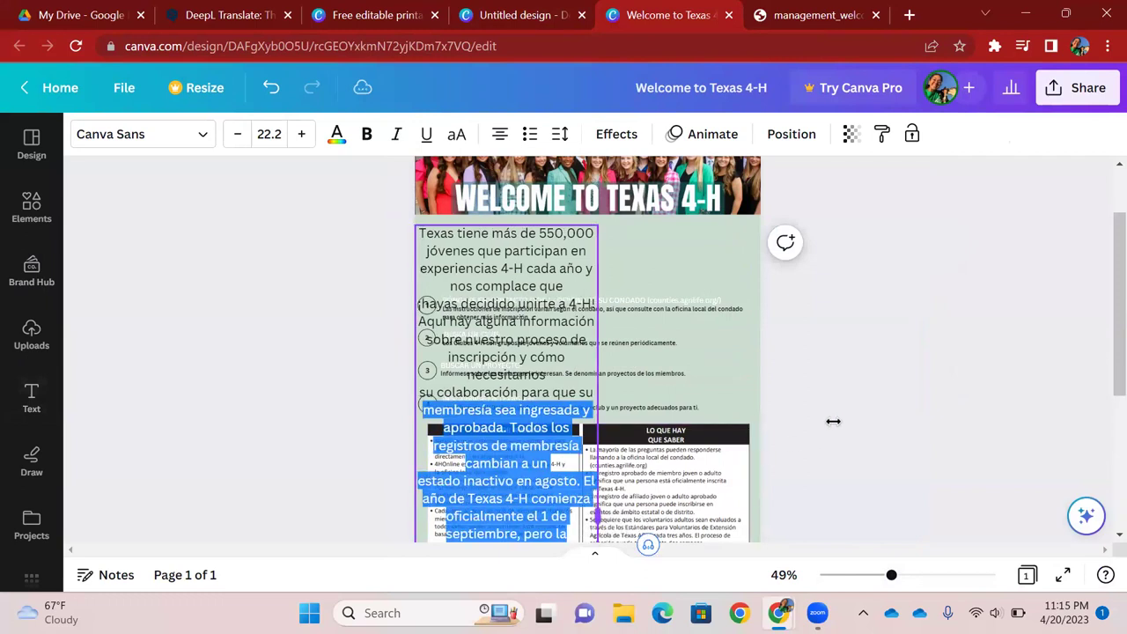
left_click(605, 339)
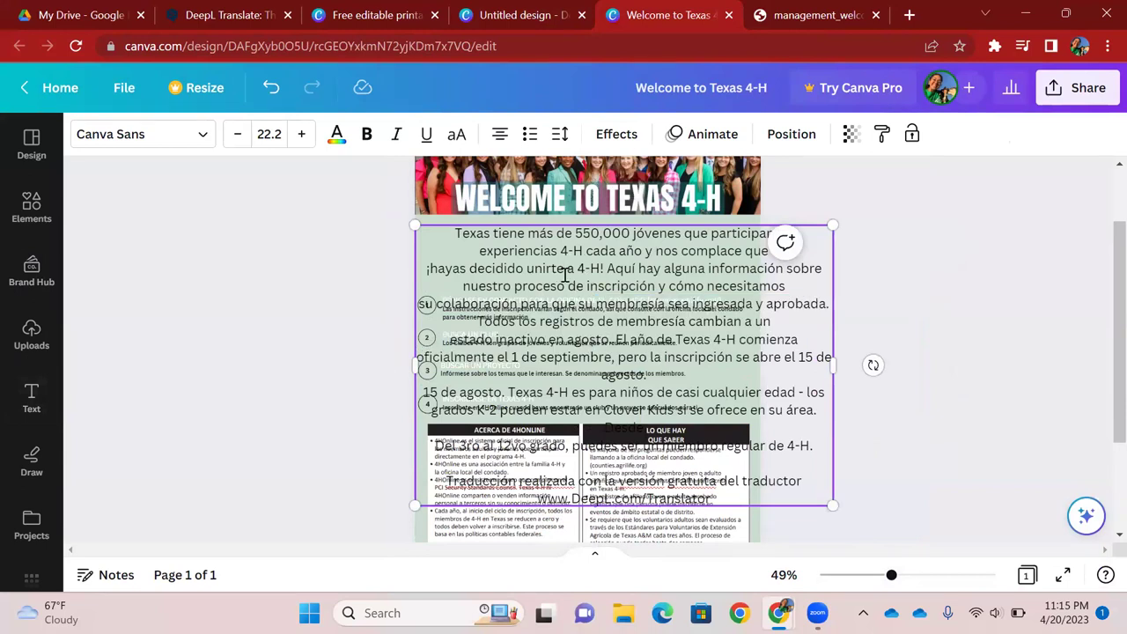
Step: Set the Spanish paragraph's text size to 12
key("ctrl+a")
left_click(271, 135)
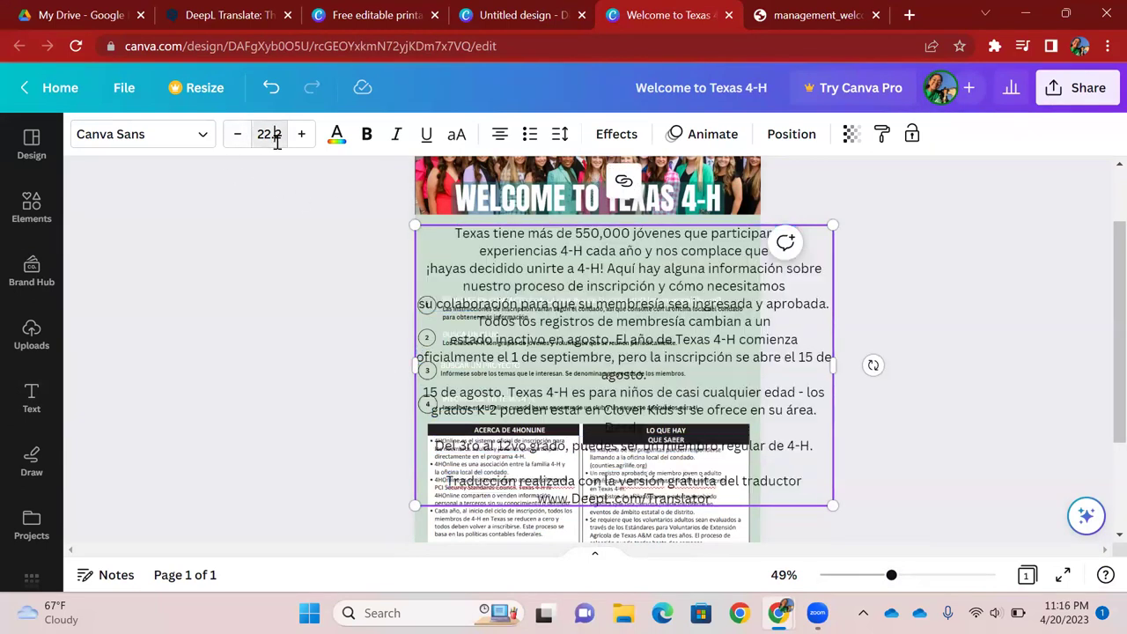
type("12")
key("Return")
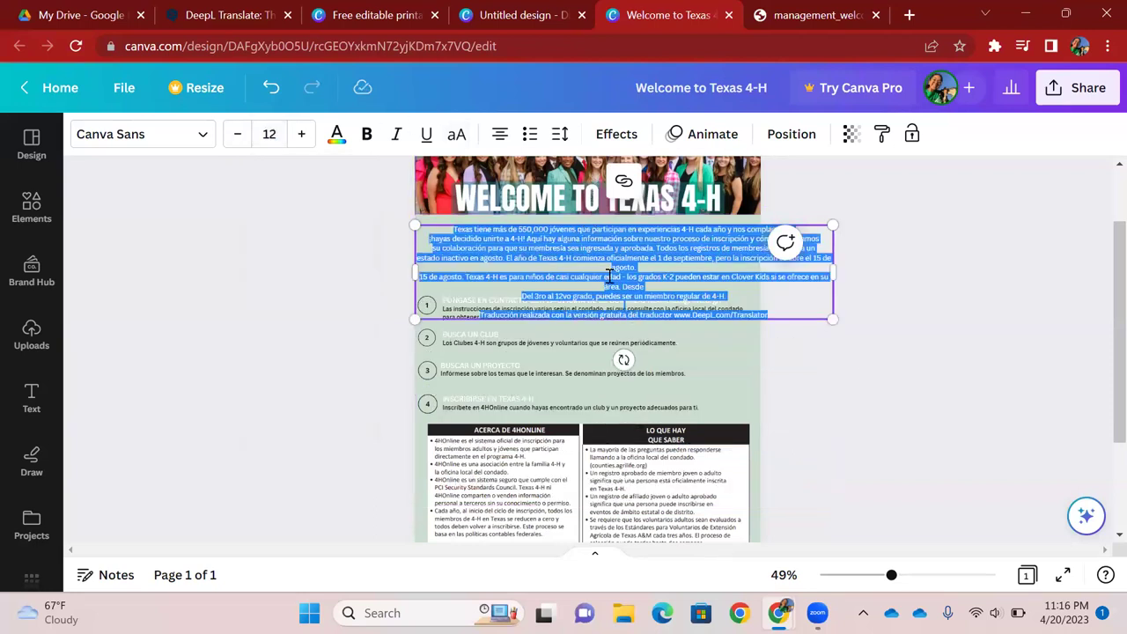
left_click(911, 575)
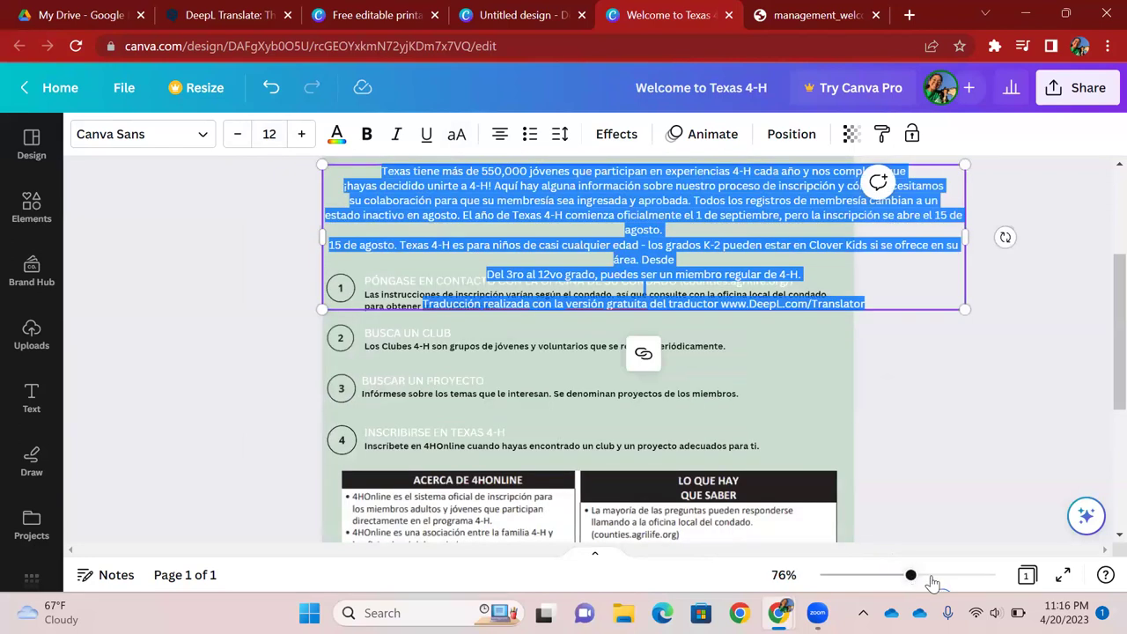
left_click(931, 575)
scroll(322, 410, "up", 3)
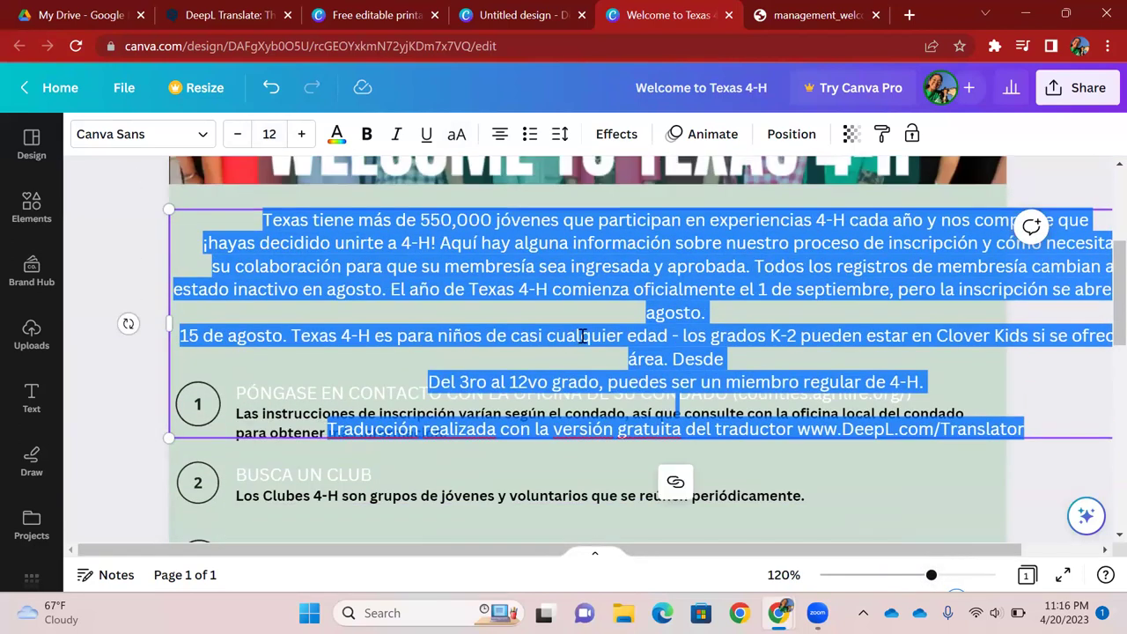
Step: Insert 'de' before the 'agosto.' line and left-align the paragraph
left_click(292, 316)
type("de")
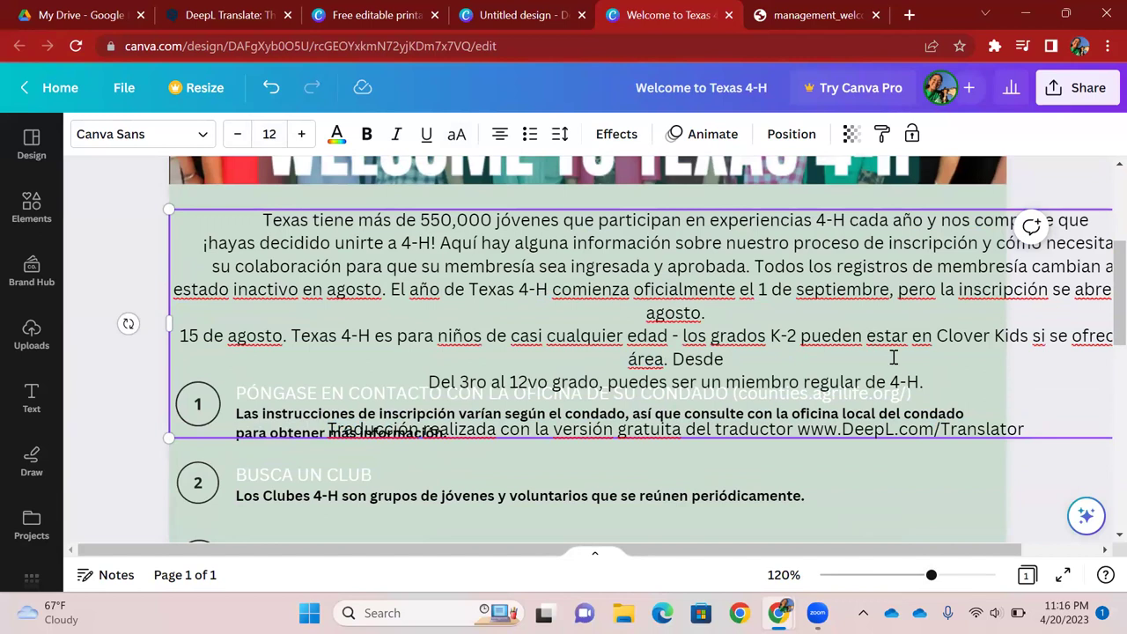
key("ctrl+a")
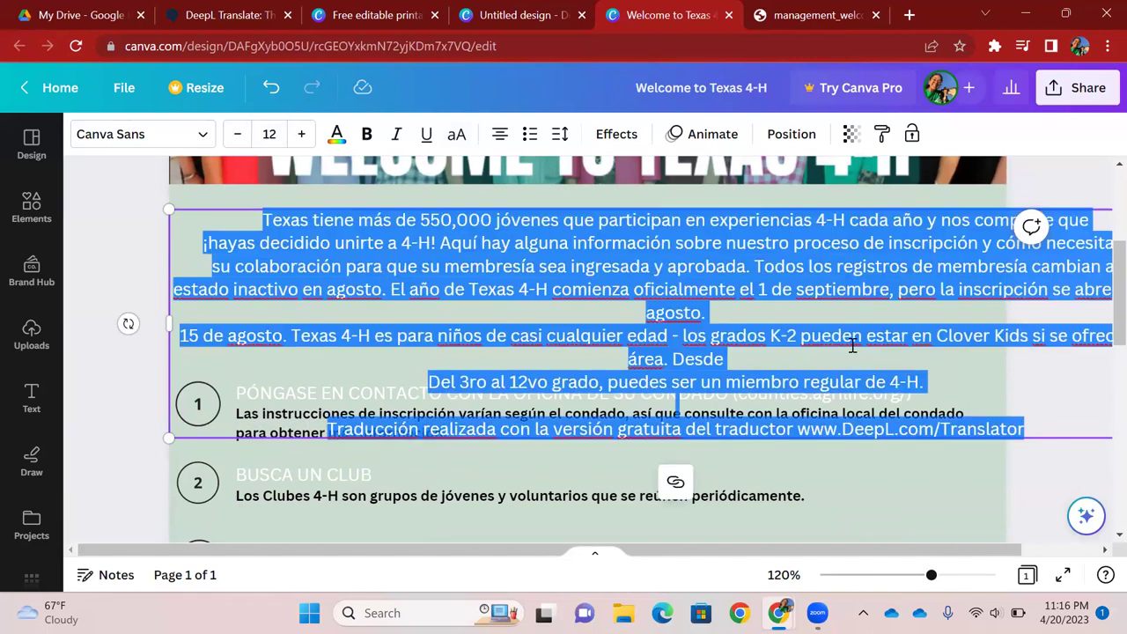
left_click(499, 134)
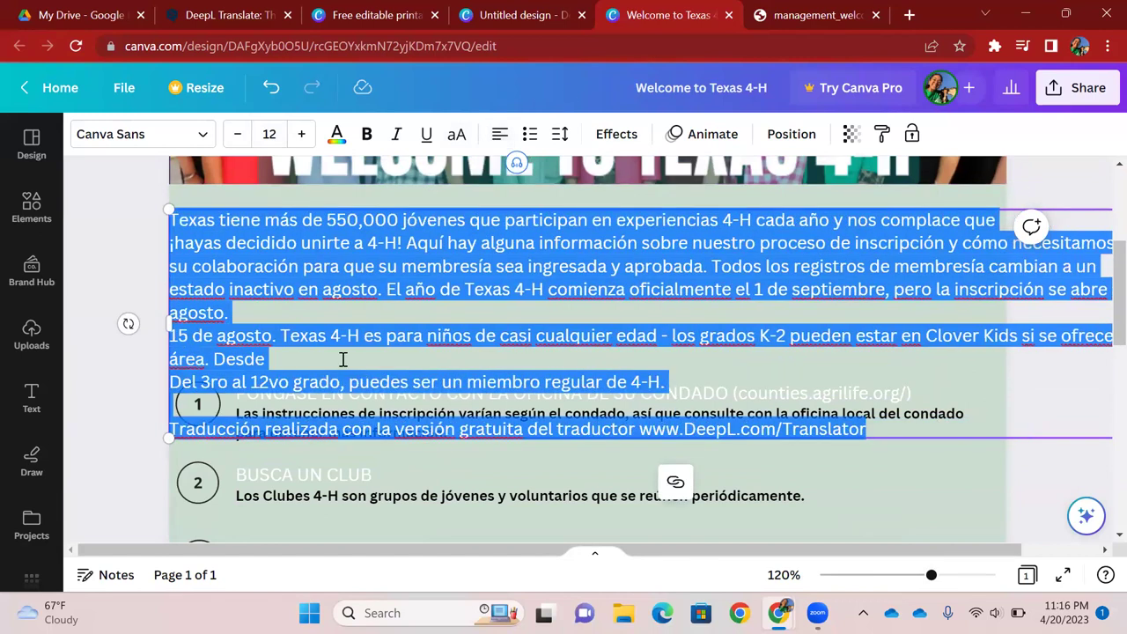
Step: Remove the stray line breaks before '15 de agosto.' and the 'Del 3ro' line
left_click(174, 335)
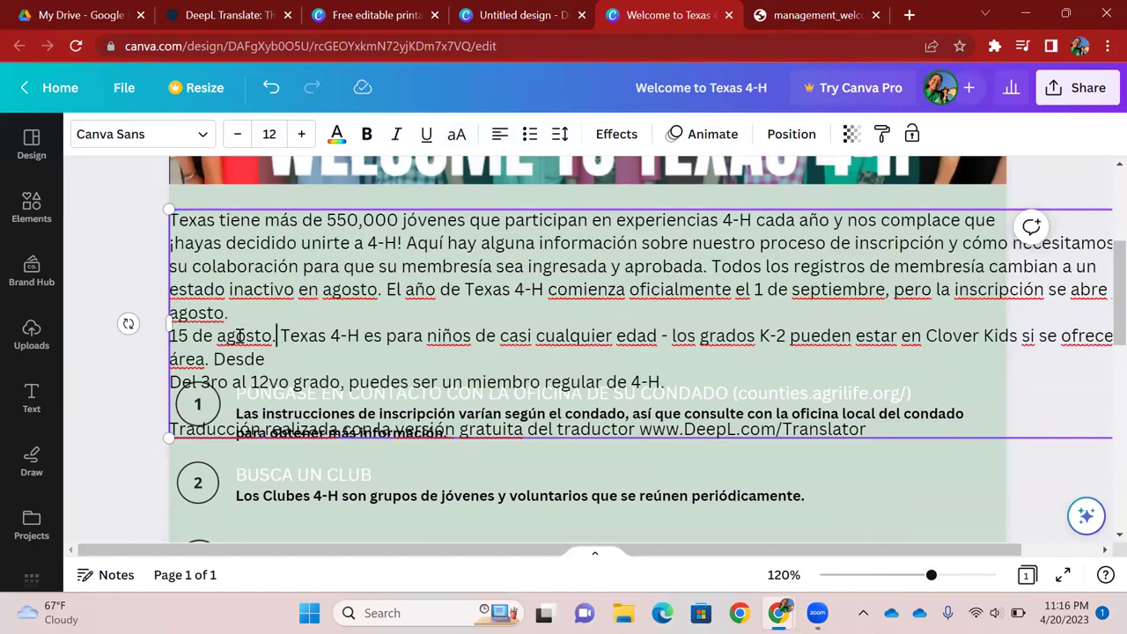
left_click_drag(227, 336, 169, 336)
left_click(170, 336)
key("BackSpace")
type("\\")
key("BackSpace")
left_click(170, 360)
key("BackSpace")
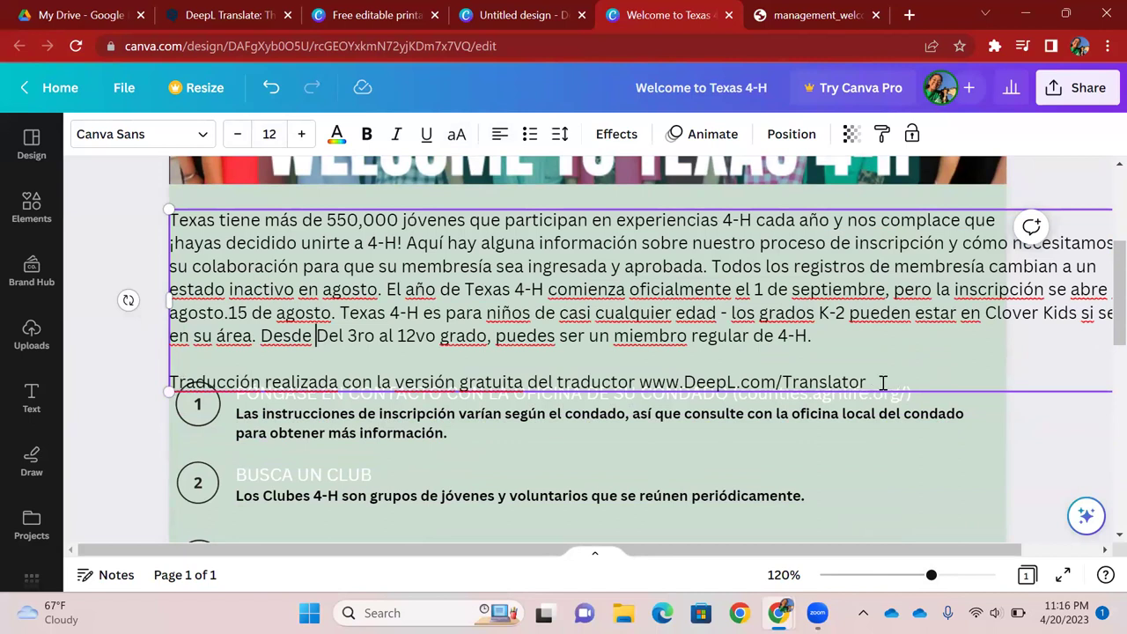
Step: Delete the DeepL translation credit line and adjust the text box width
left_click_drag(879, 382, 170, 382)
key("BackSpace")
key("BackSpace")
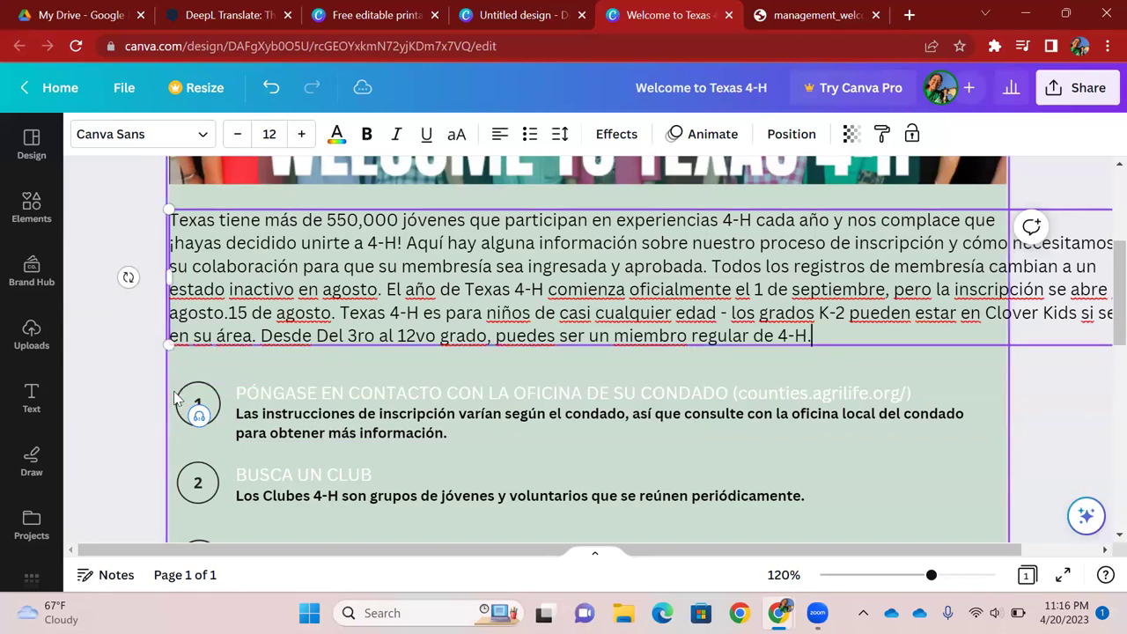
left_click_drag(765, 289, 905, 289)
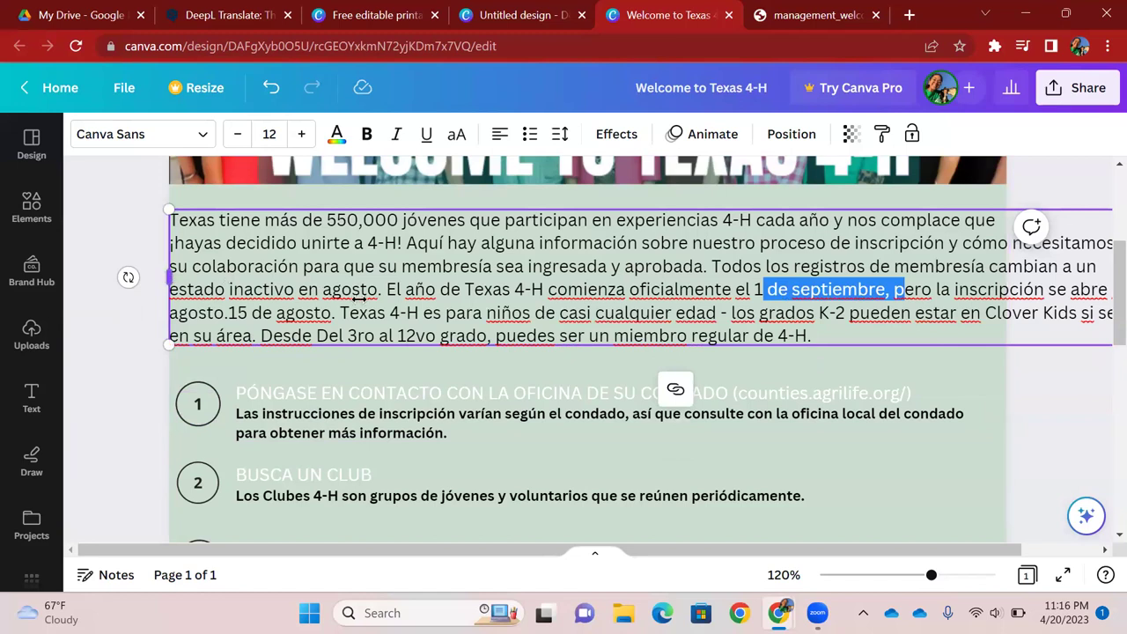
left_click_drag(378, 302, 392, 304)
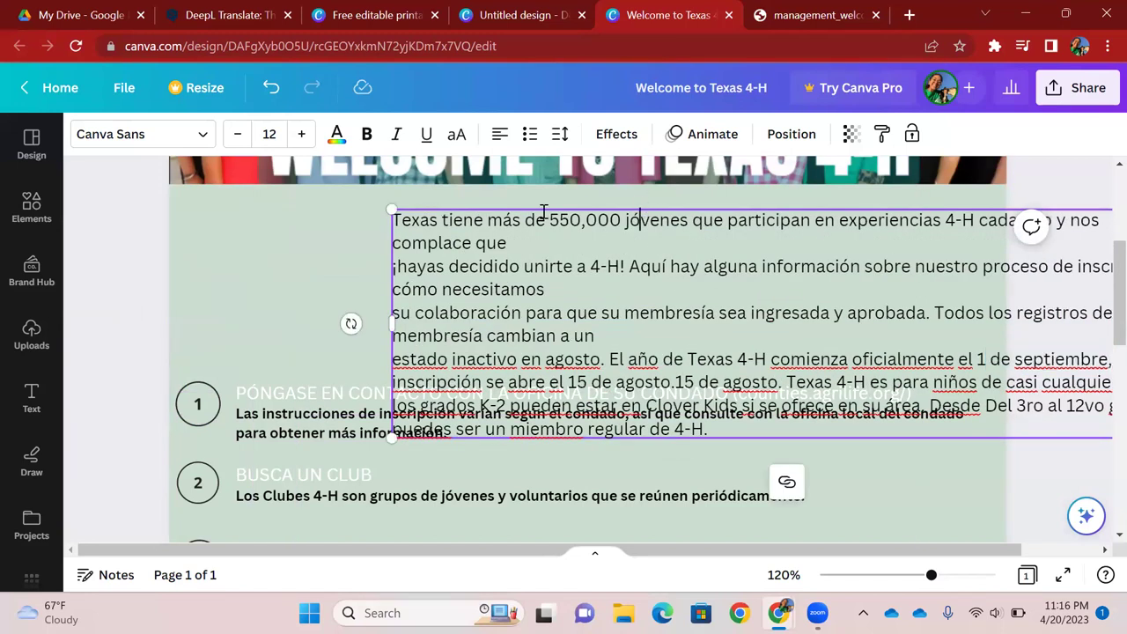
Step: Nudge the Spanish paragraph box up and left onto the page
double_click(414, 221)
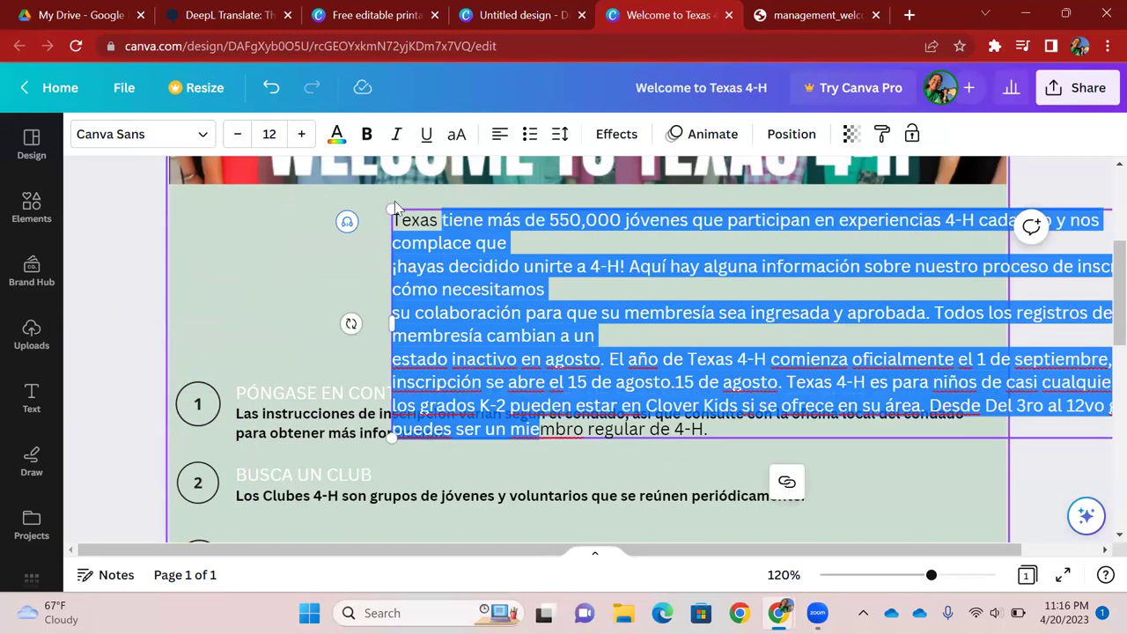
left_click(339, 253)
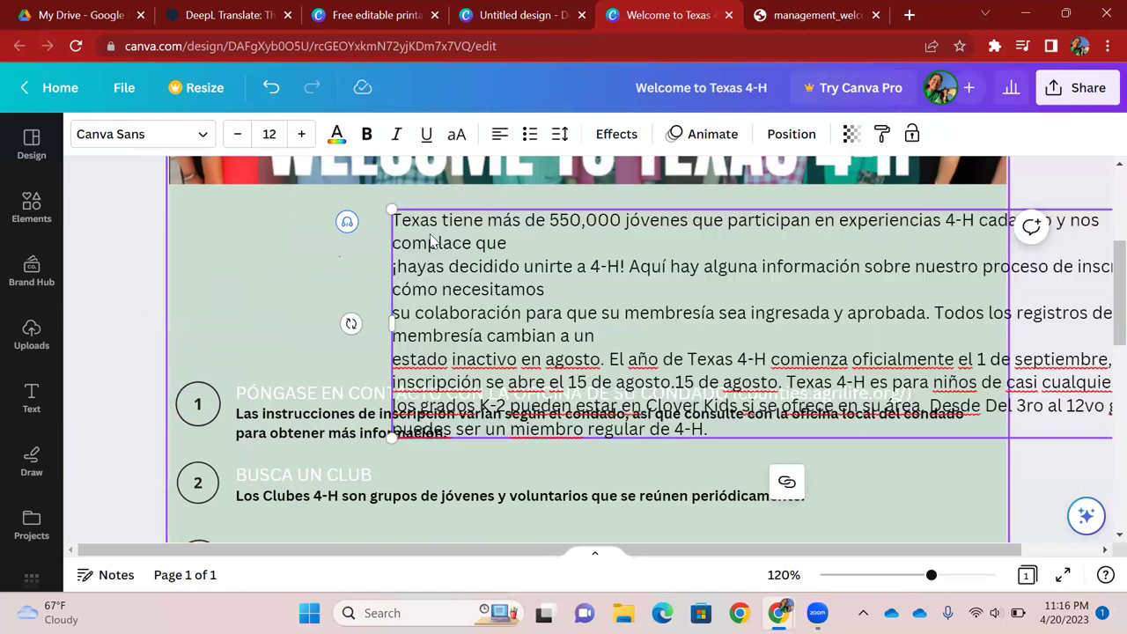
left_click(482, 227)
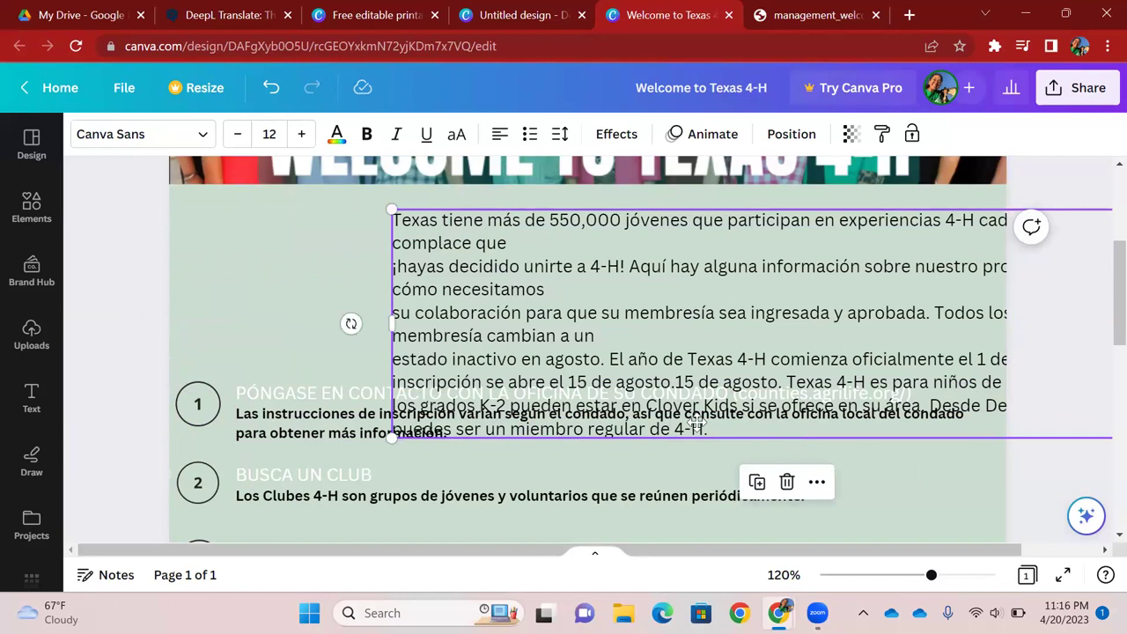
key("shift+Up")
key("shift+Up")
key("shift+Left")
key("shift+Left")
key("shift+Left")
key("shift+Left")
key("shift+Left")
key("shift+Left")
key("shift+Left")
key("shift+Left")
key("shift+Left")
key("shift+Left")
key("shift+Left")
key("shift+Left")
key("shift+Left")
key("shift+Left")
key("shift+Left")
key("shift+Left")
key("shift+Left")
key("shift+Left")
key("shift+Left")
Step: Shrink the paragraph box, then widen it to span the page width
key("Right")
key("Right")
key("Right")
key("Down")
key("Down")
key("Down")
key("Down")
key("Down")
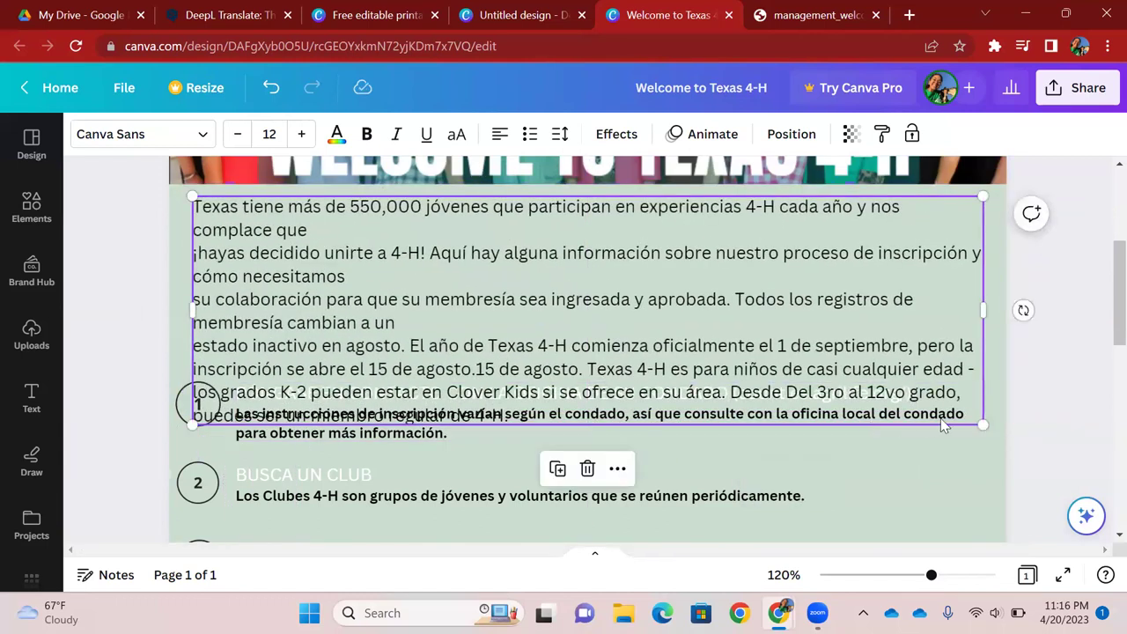
left_click_drag(982, 425, 787, 367)
left_click_drag(786, 286, 997, 247)
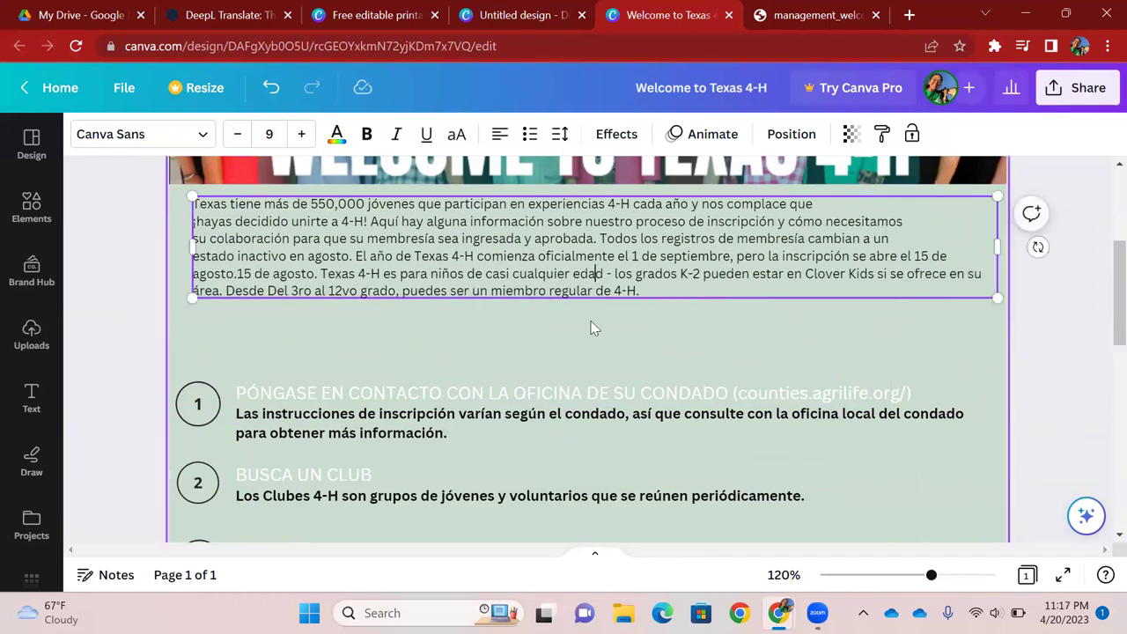
Step: Set the paragraph text to size 11 and rejoin lines at 'cambian a un' and 'su colaboración'
left_click(658, 287)
left_click_drag(638, 290, 189, 203)
left_click(302, 134)
left_click(301, 134)
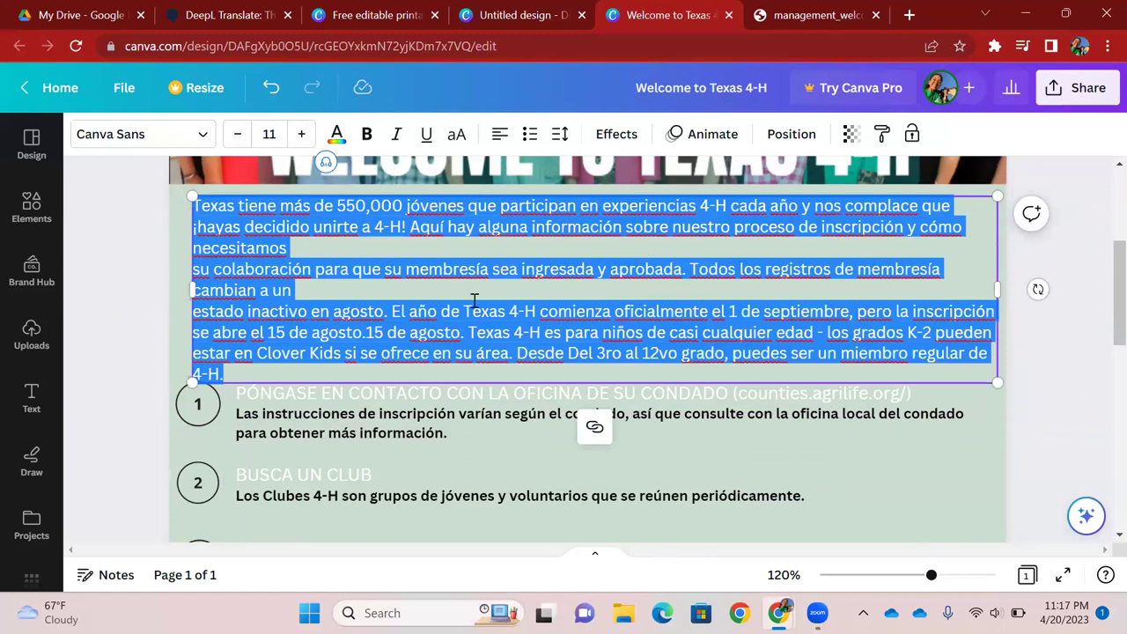
left_click(286, 289)
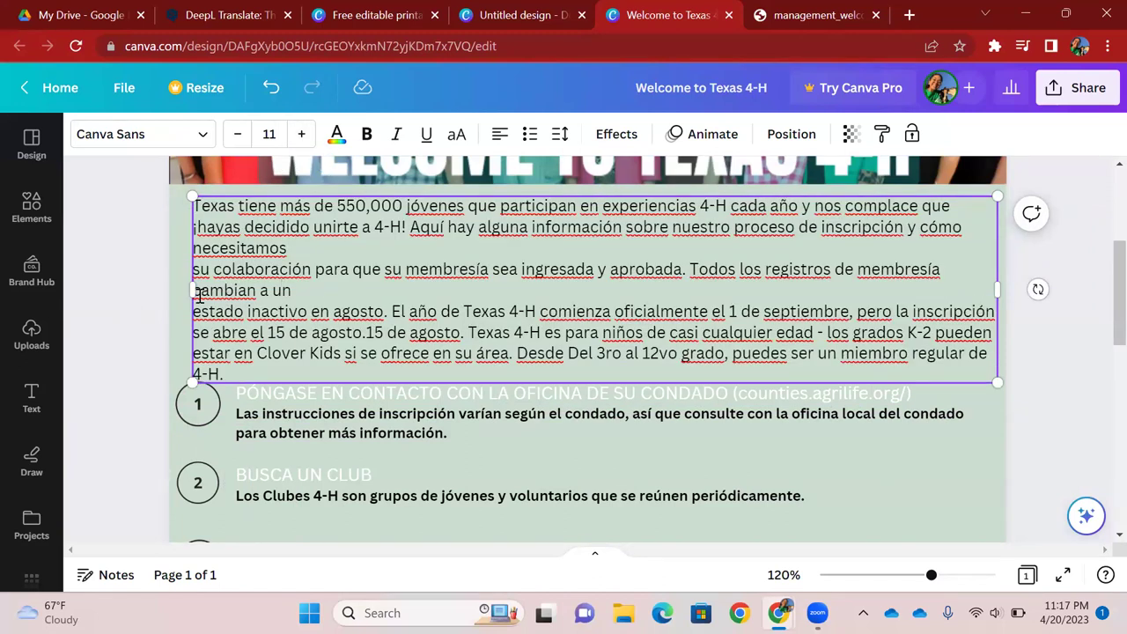
key("Delete")
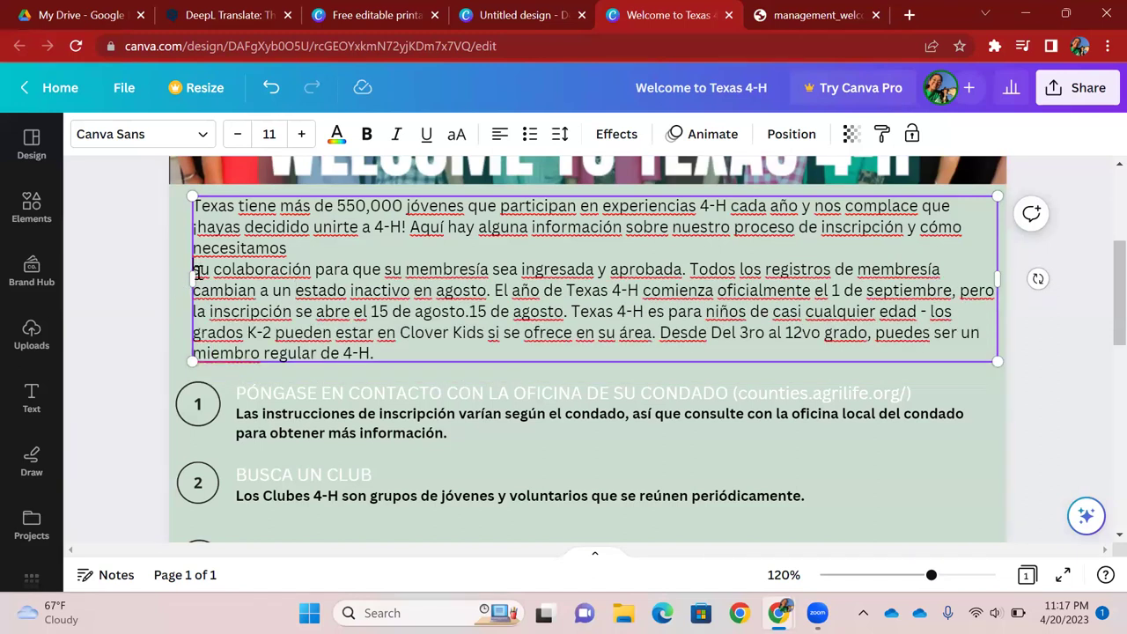
key("BackSpace")
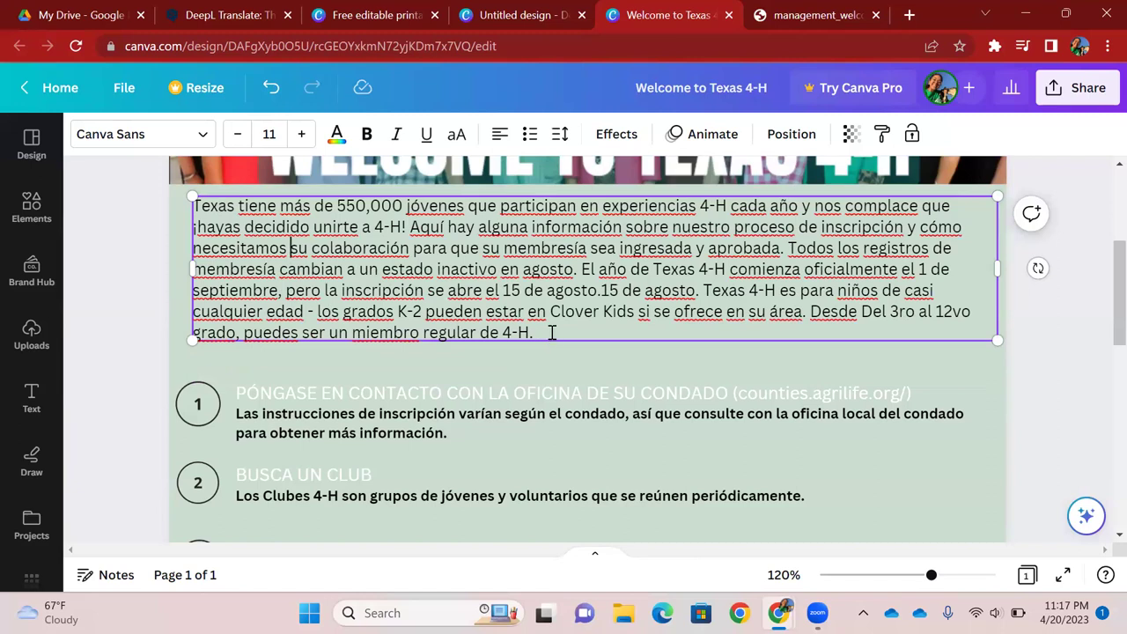
scroll(599, 340, "up", 3)
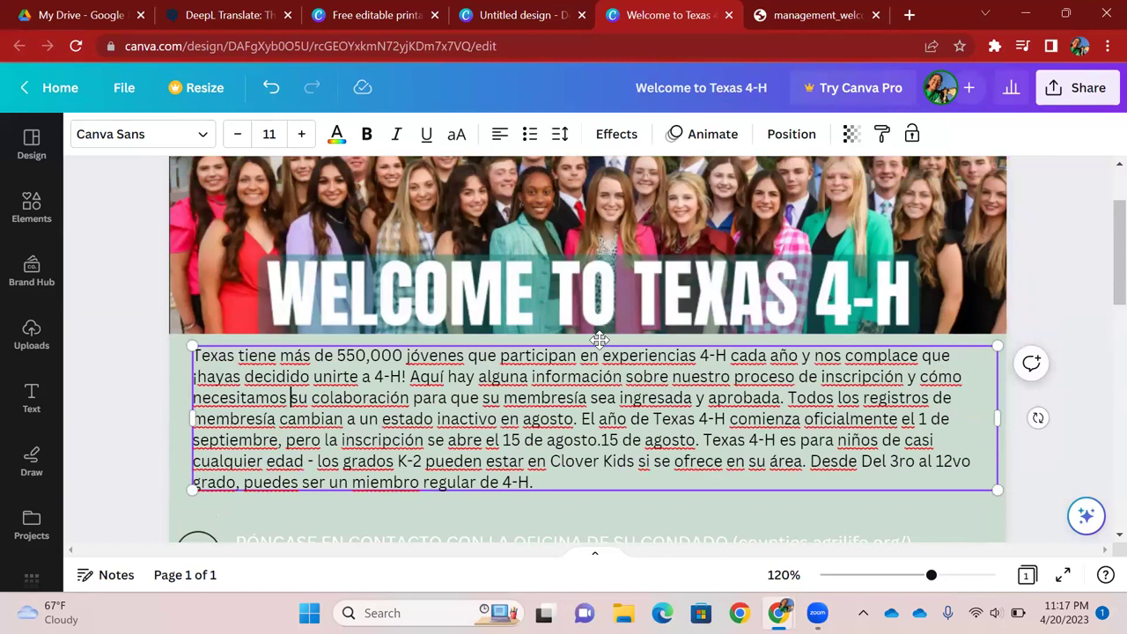
scroll(599, 340, "down", 1)
scroll(599, 340, "down", 5)
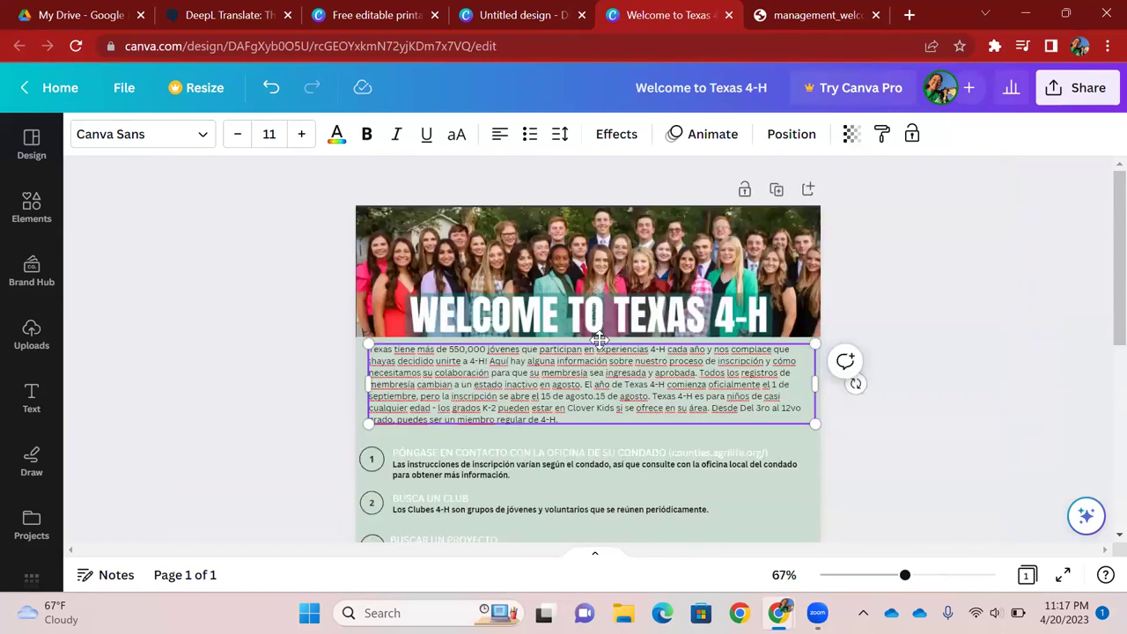
left_click(1026, 421)
scroll(1026, 421, "down", 5)
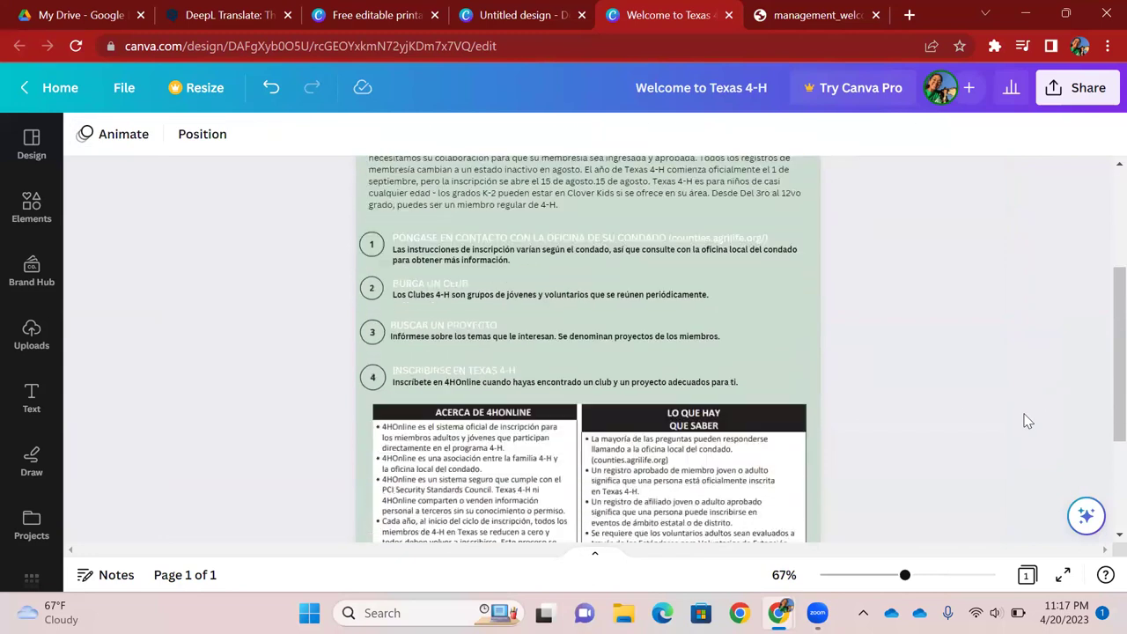
scroll(1026, 421, "up", 3)
scroll(1026, 421, "down", 4)
scroll(1026, 421, "up", 4)
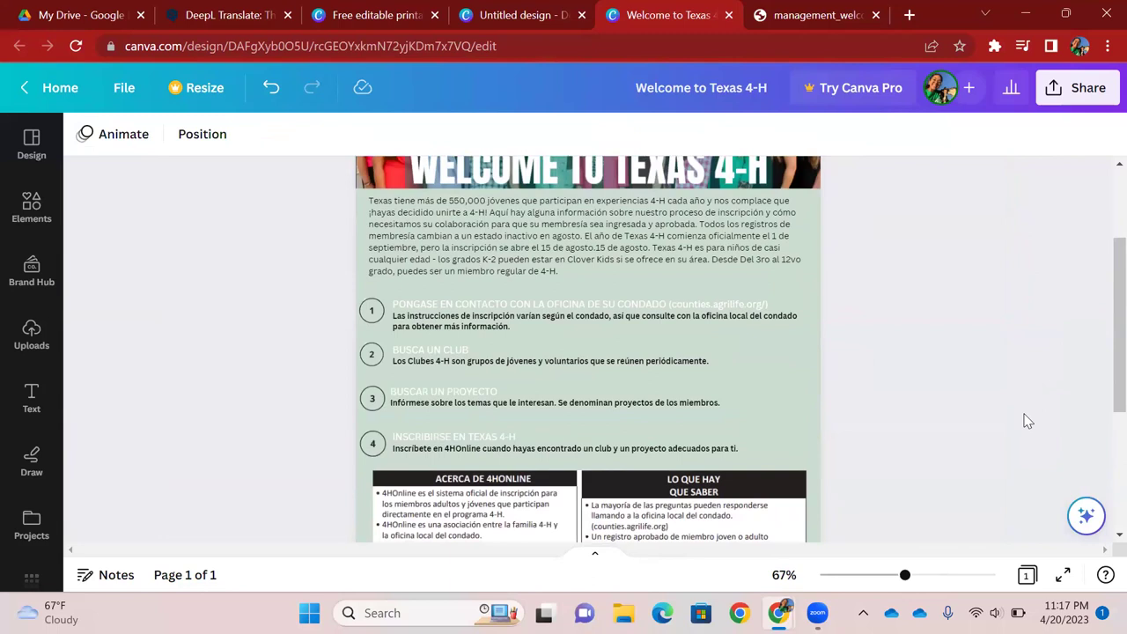
Step: Switch DeepL to document translation and save a copy of the English welcome PDF to Downloads
left_click(813, 9)
left_click(222, 12)
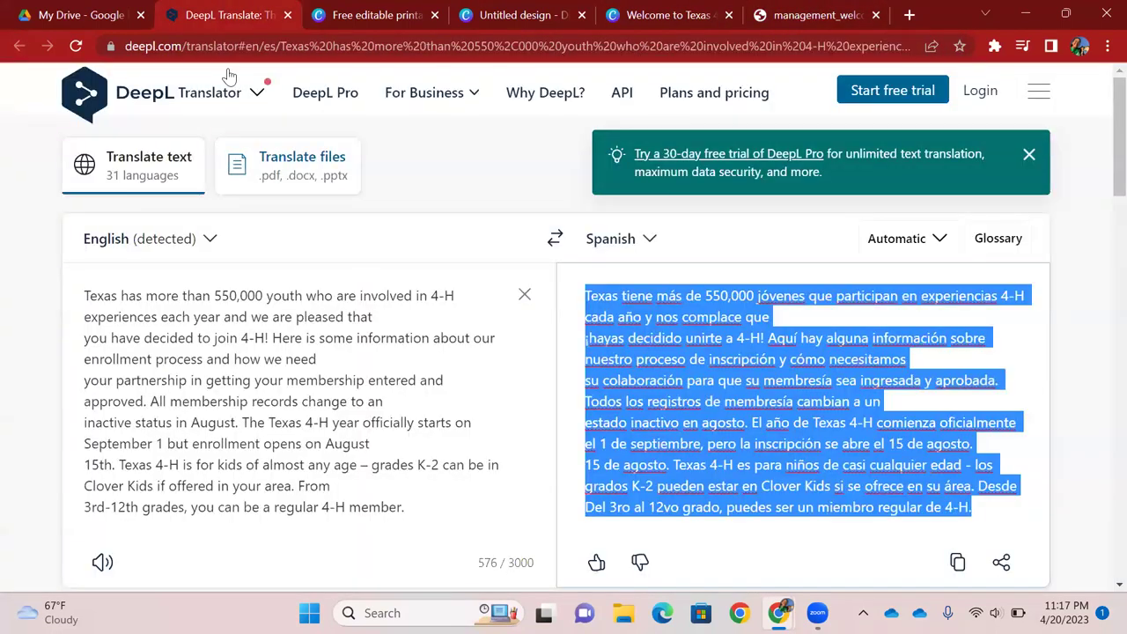
left_click(270, 168)
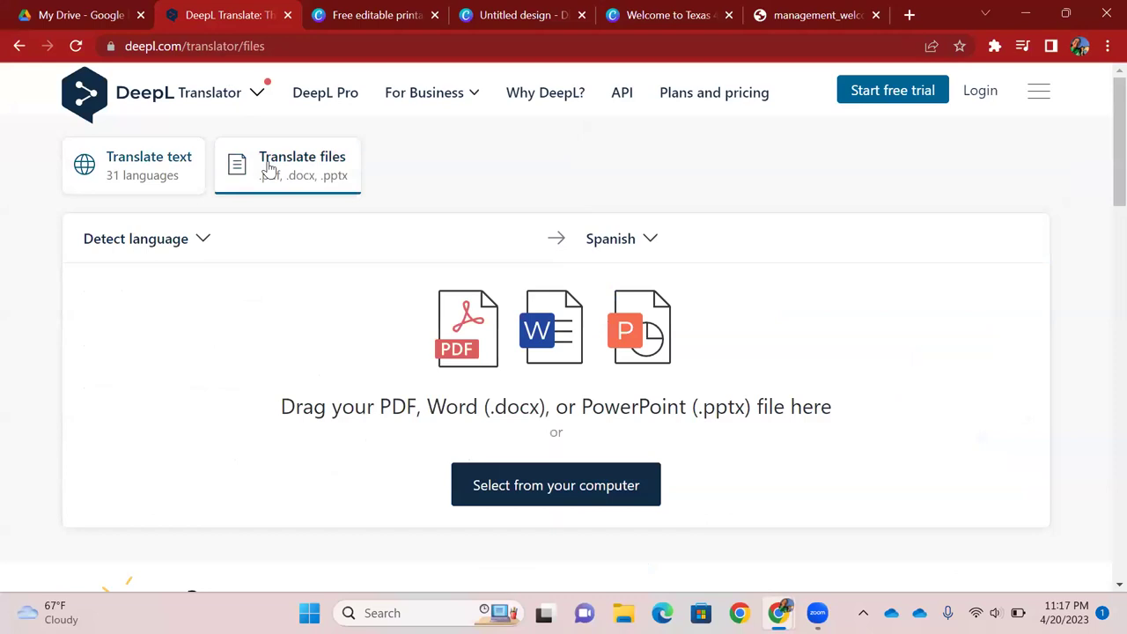
left_click(819, 15)
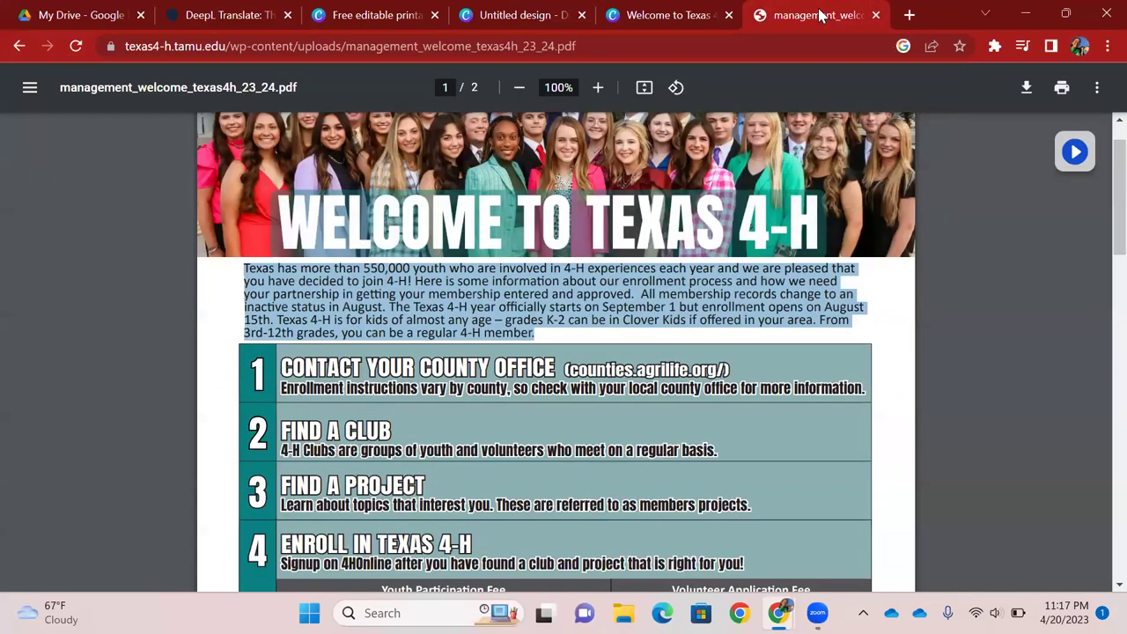
left_click(1027, 88)
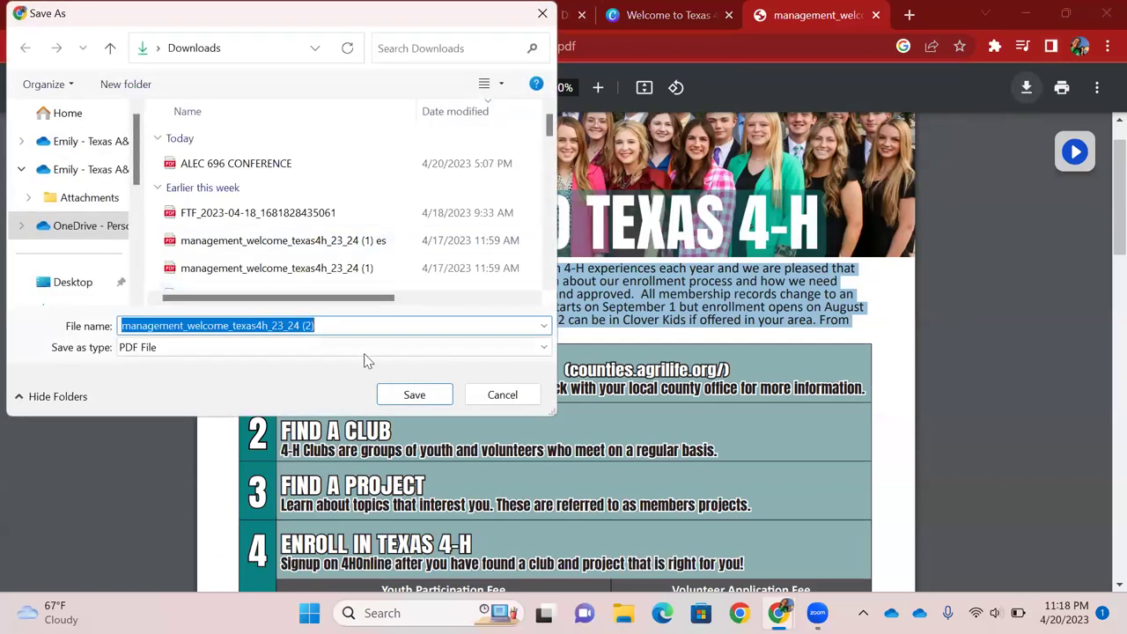
left_click(409, 395)
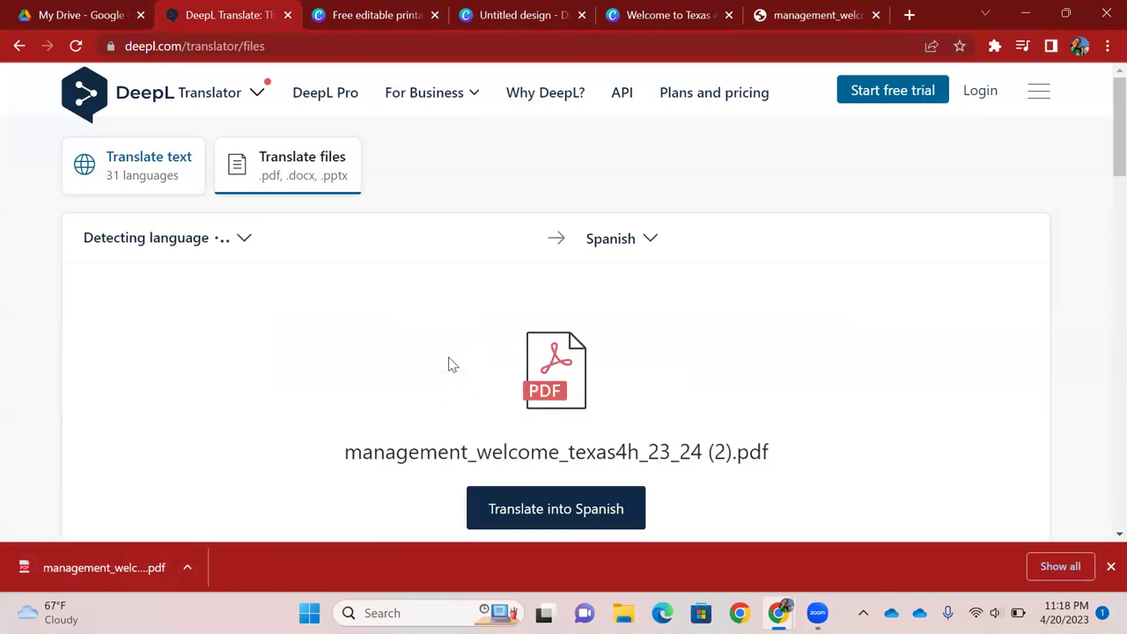
Step: Translate the uploaded 4-H welcome PDF into Spanish in DeepL and wait for it to finish
scroll(449, 364, "down", 2)
left_click(566, 305)
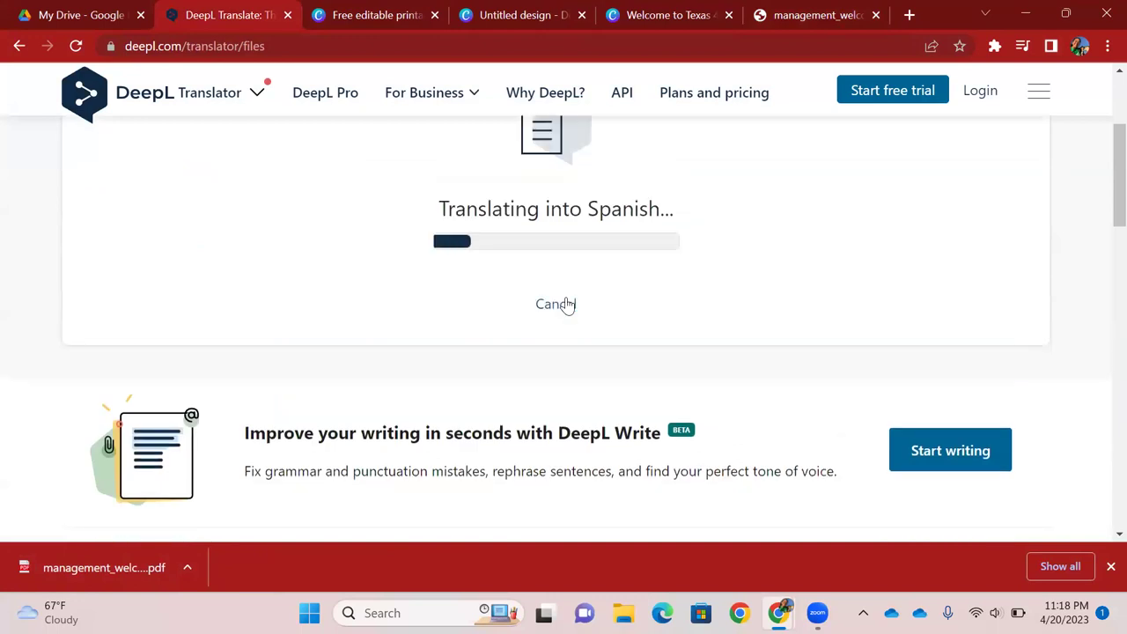
scroll(566, 304, "up", 2)
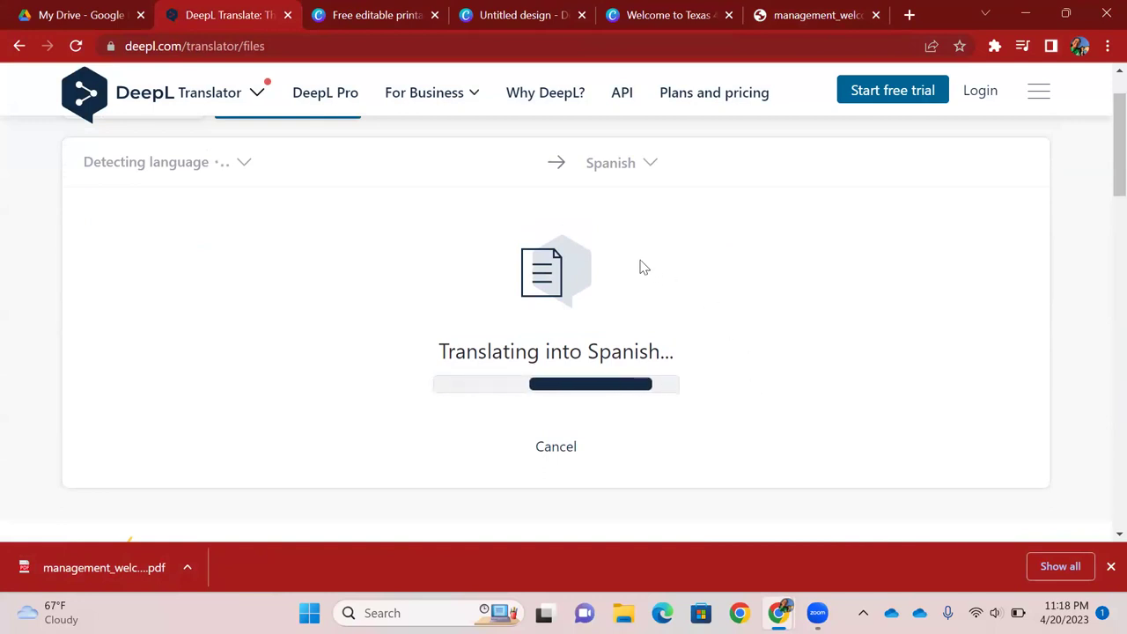
scroll(643, 266, "up", 1)
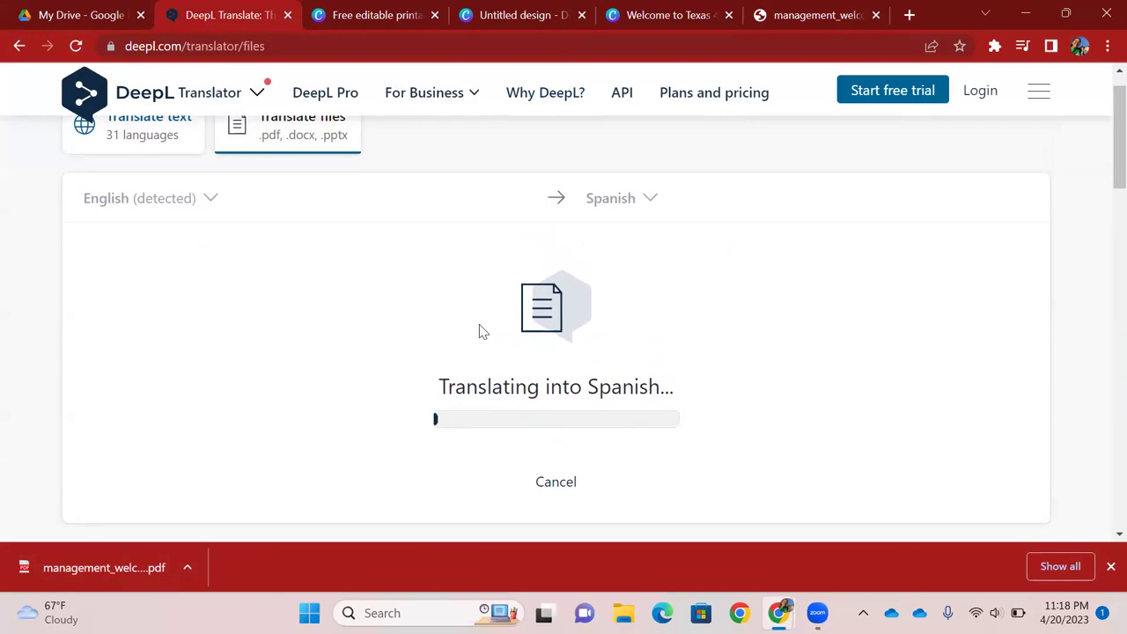
left_click(705, 11)
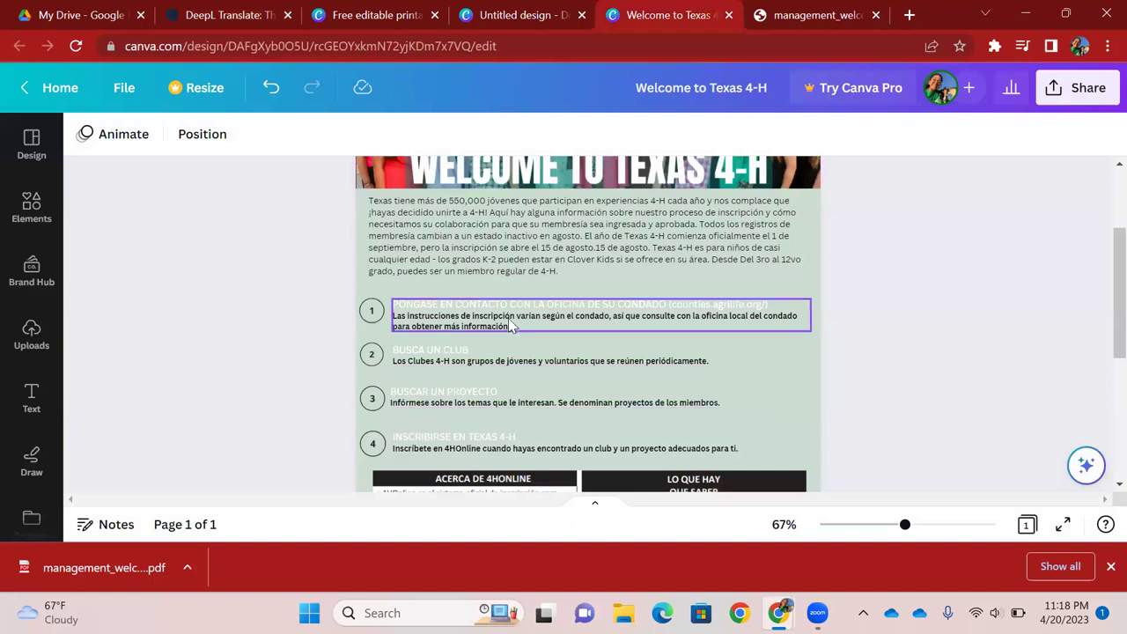
left_click(366, 12)
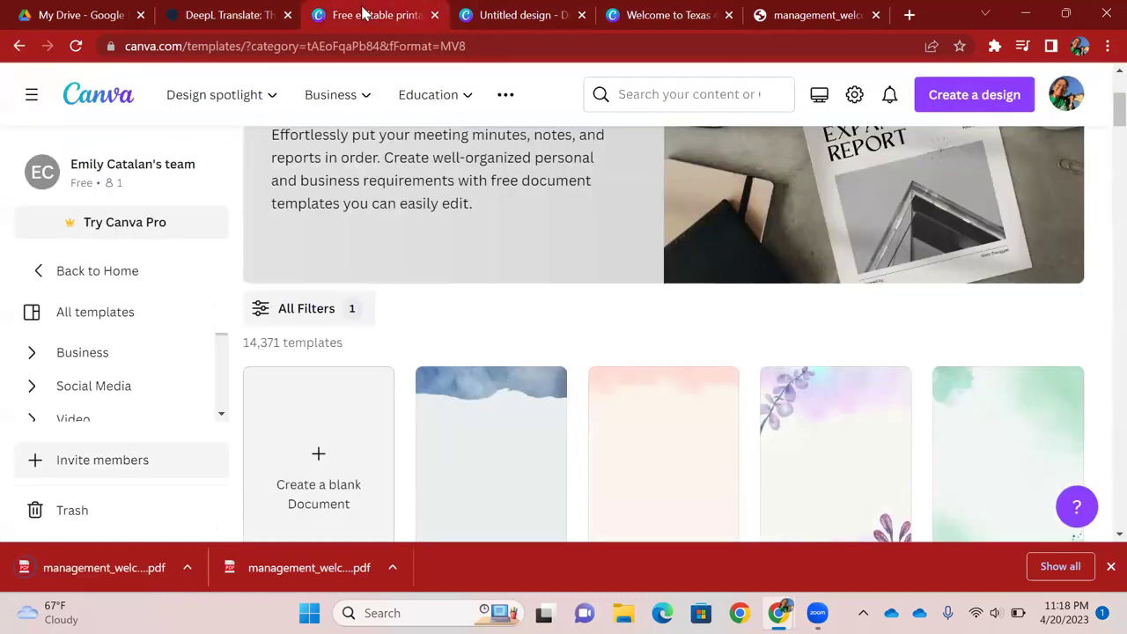
left_click(264, 8)
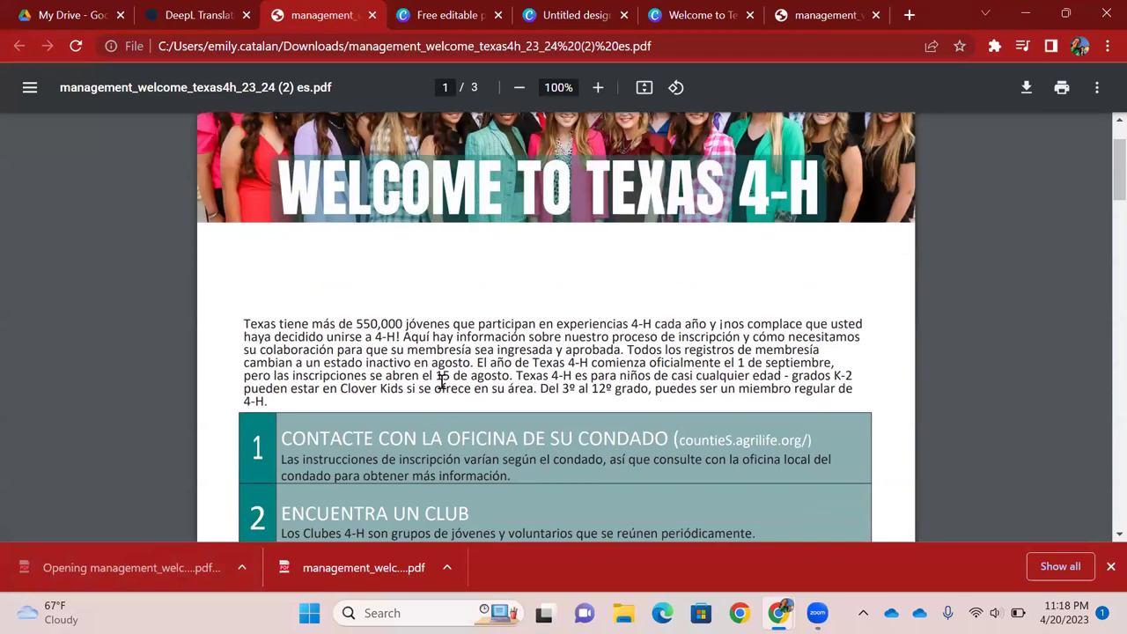
Step: Scroll through the Spanish PDF's pages, then go back to the DeepL translation page
scroll(440, 378, "down", 1)
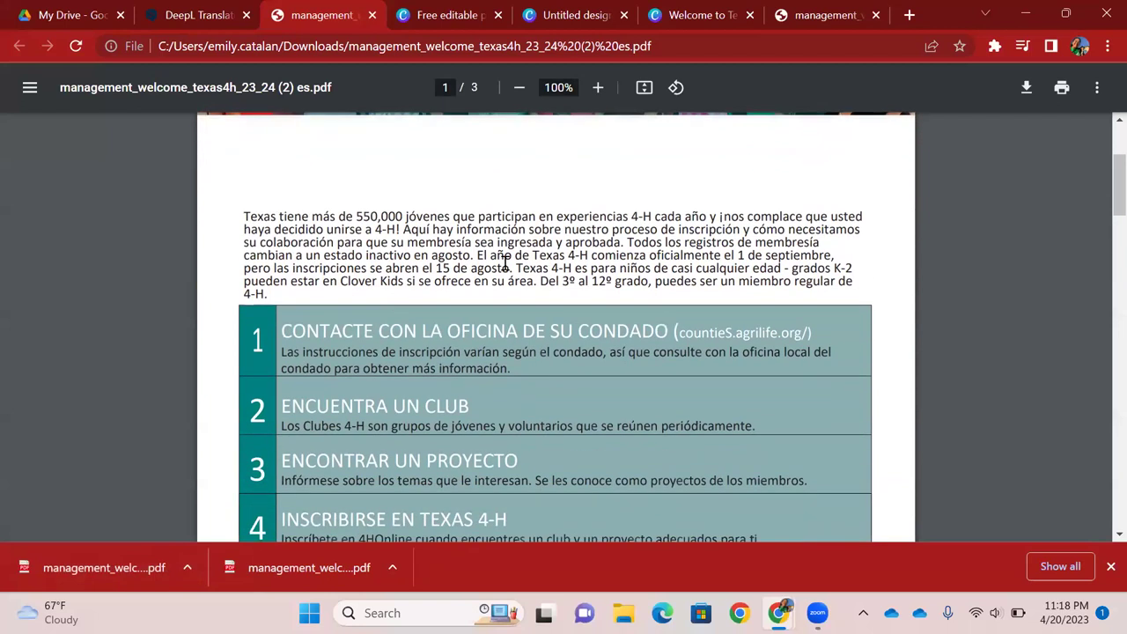
scroll(385, 344, "down", 1)
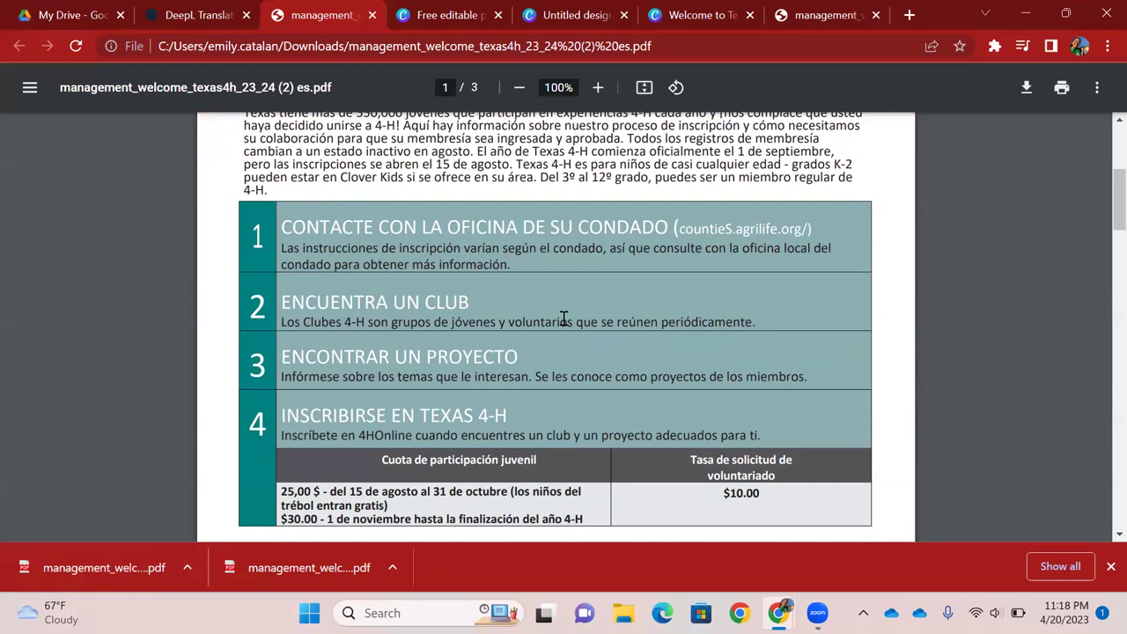
scroll(563, 319, "down", 5)
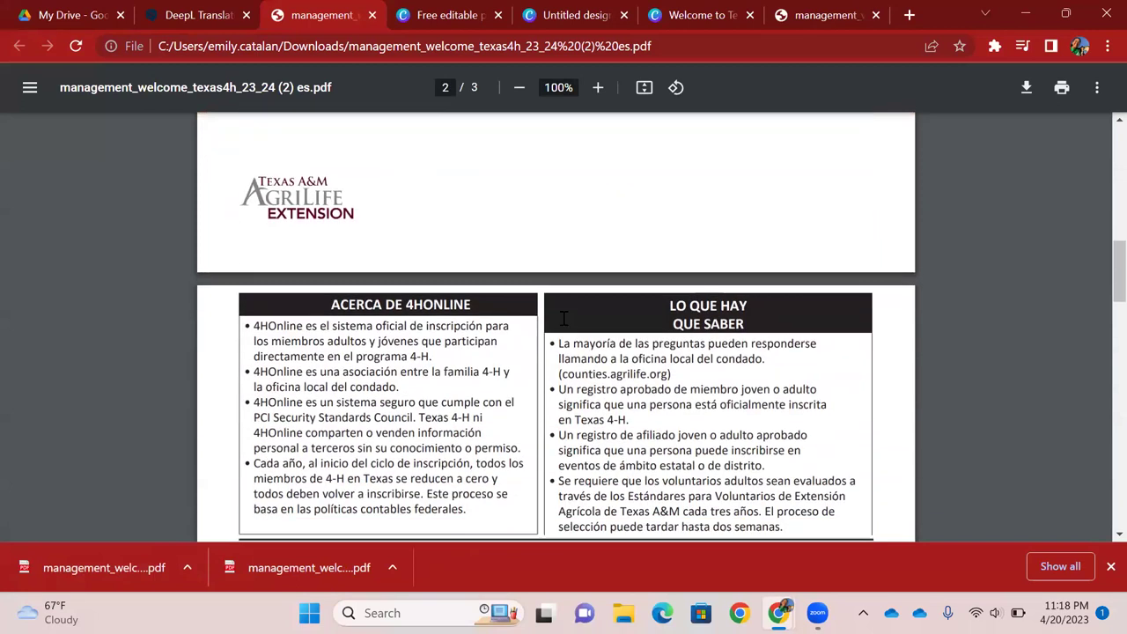
scroll(564, 319, "down", 10)
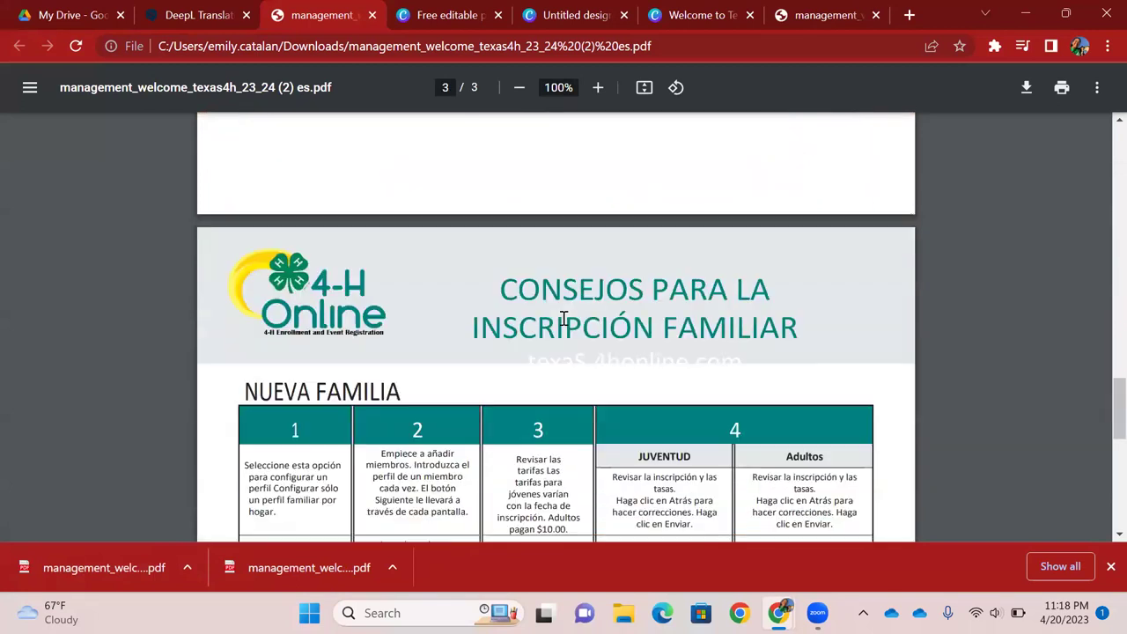
scroll(564, 319, "up", 20)
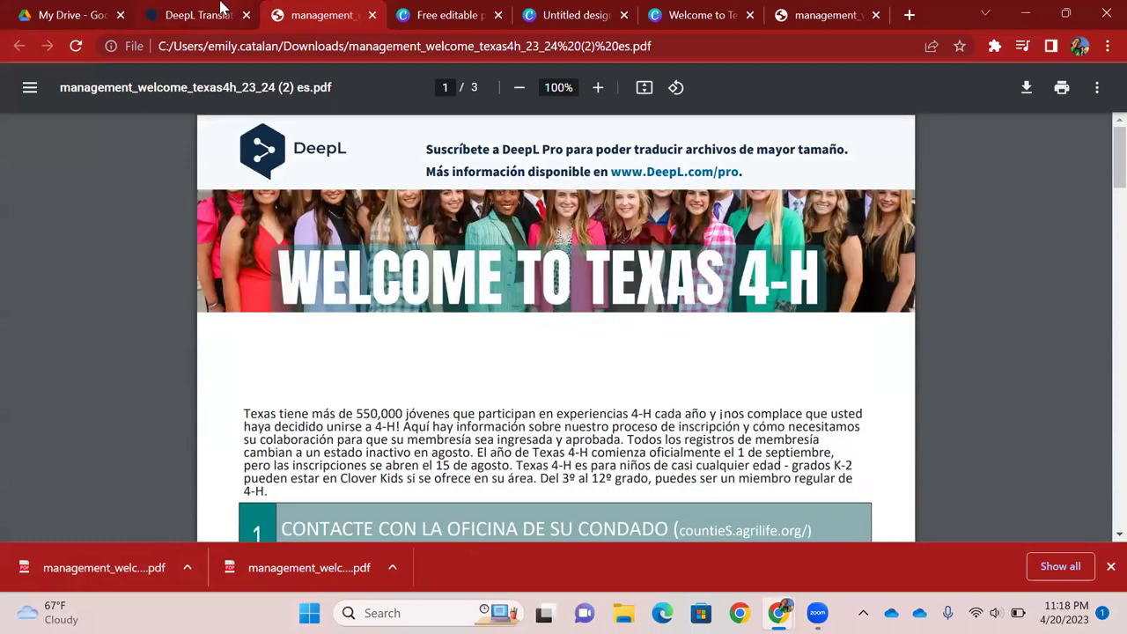
left_click(221, 7)
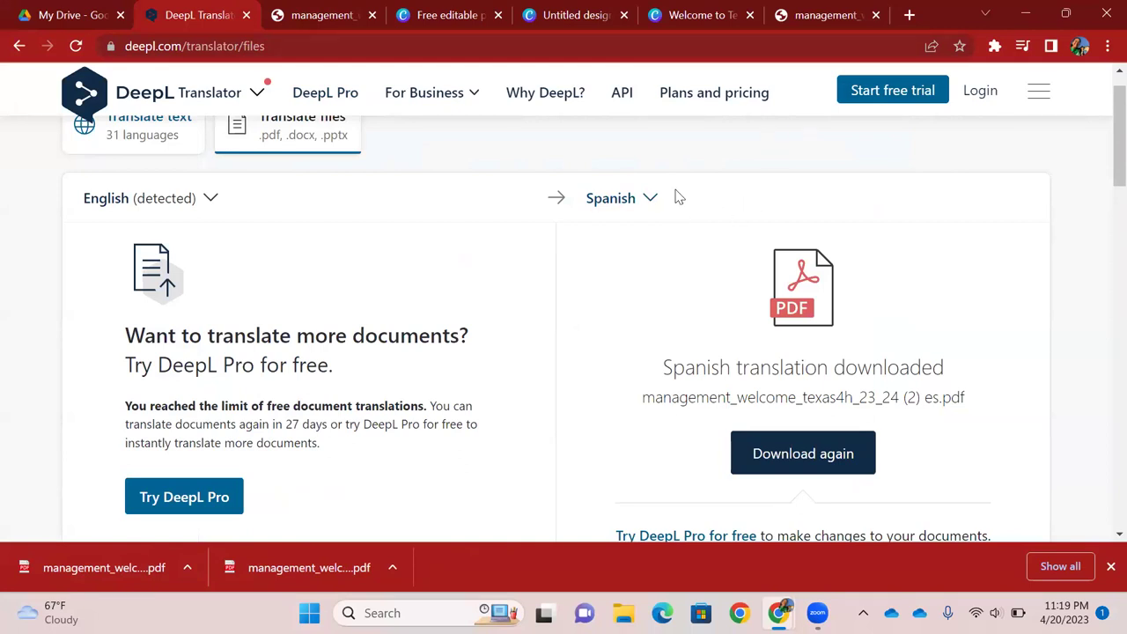
Step: Compare the English original PDF with page 2 of the Spanish PDF, then return to the Canva flyer
left_click(695, 9)
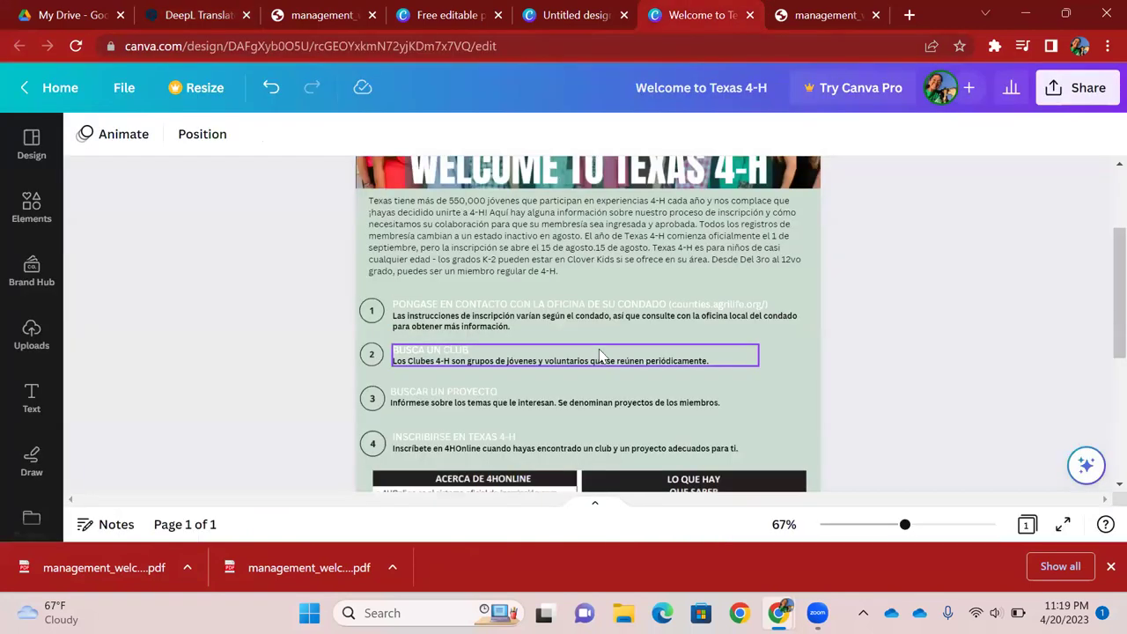
left_click(799, 10)
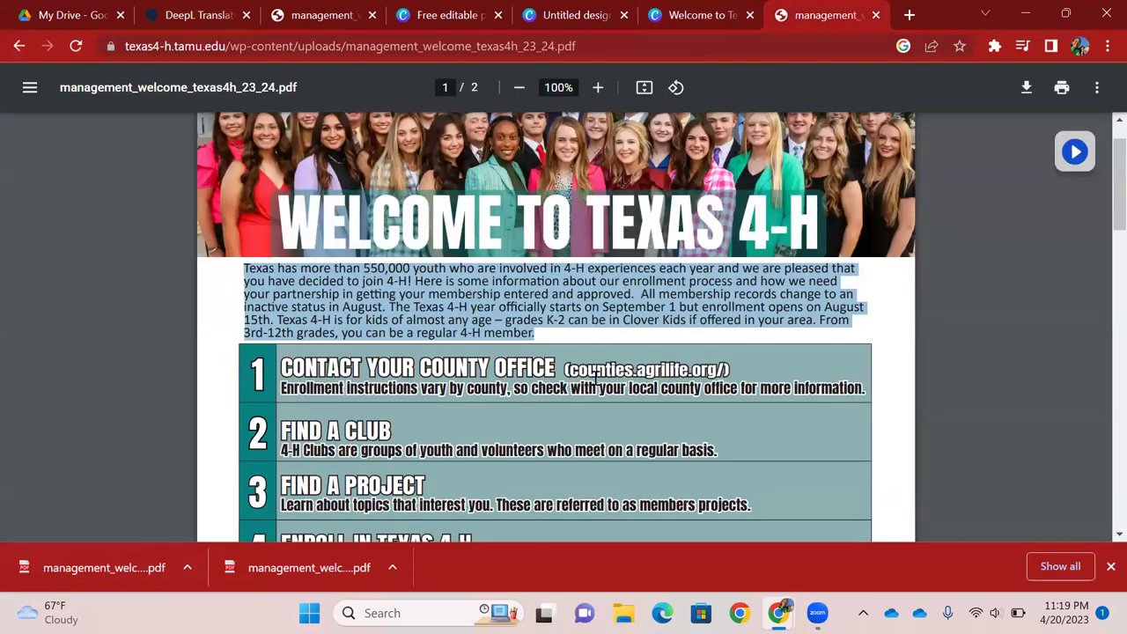
left_click(317, 15)
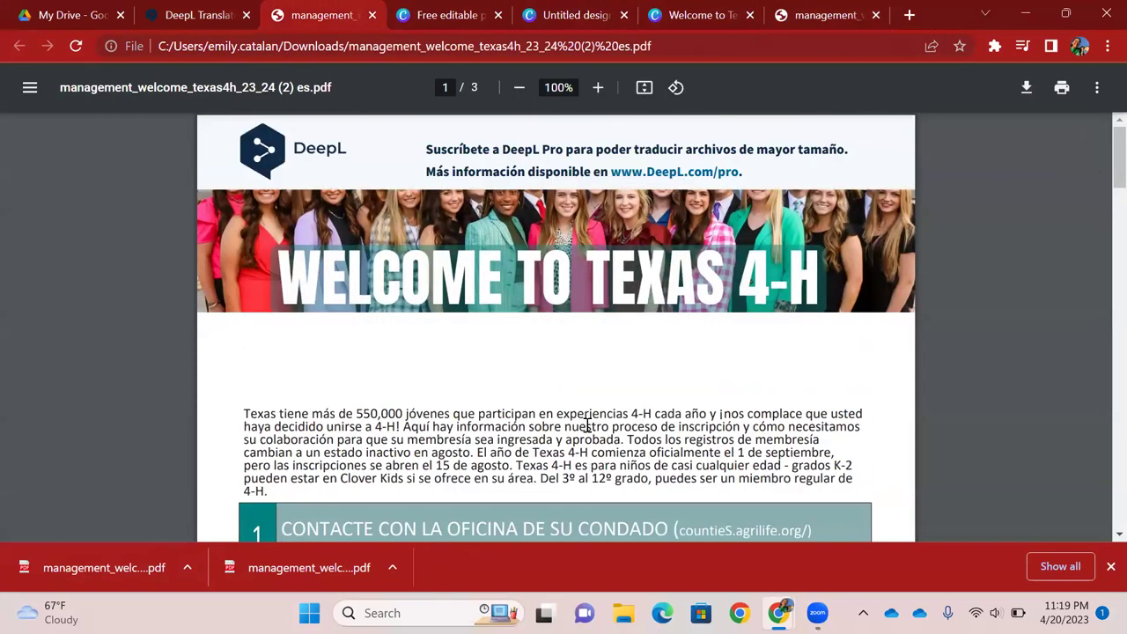
scroll(588, 426, "down", 10)
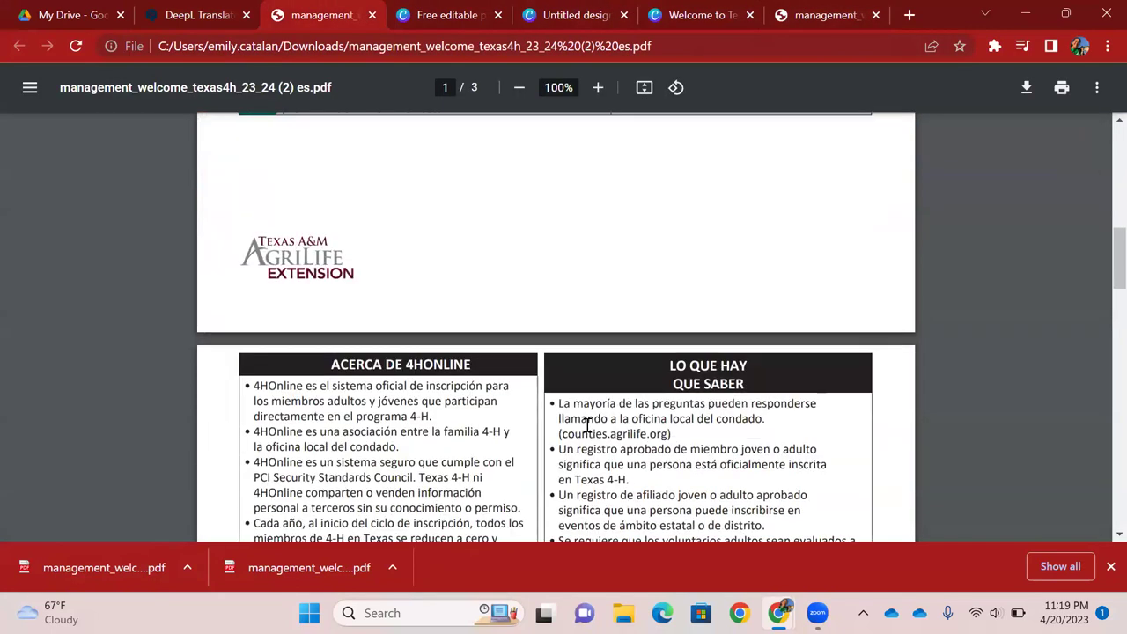
left_click(690, 7)
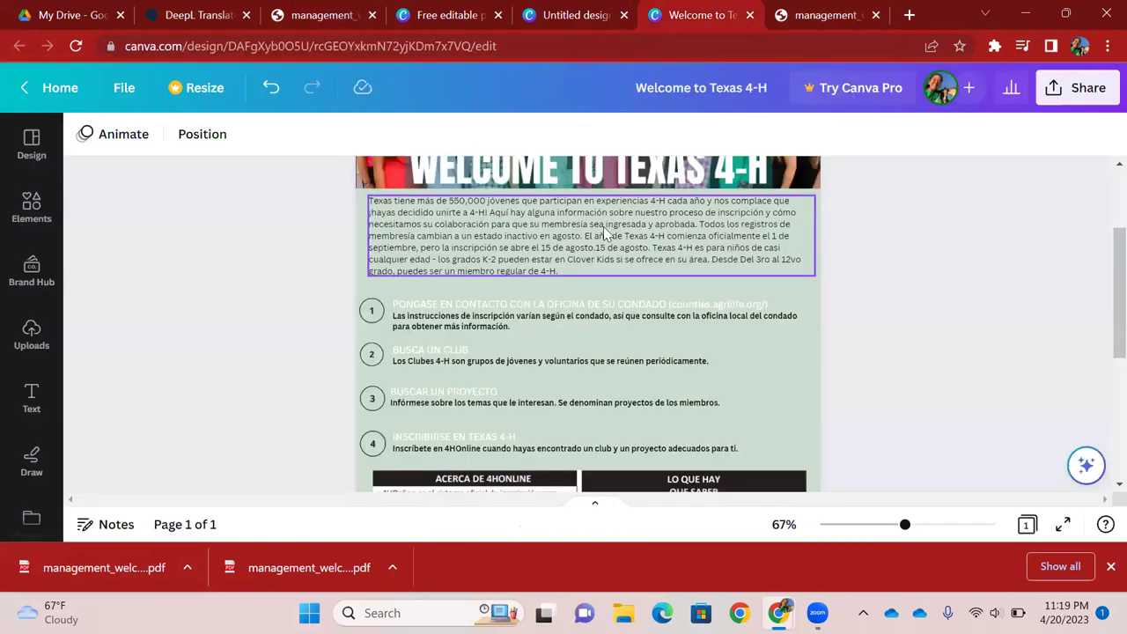
Step: Close the downloads bar, scroll over the finished Spanish flyer, then go back to DeepL
left_click(1111, 567)
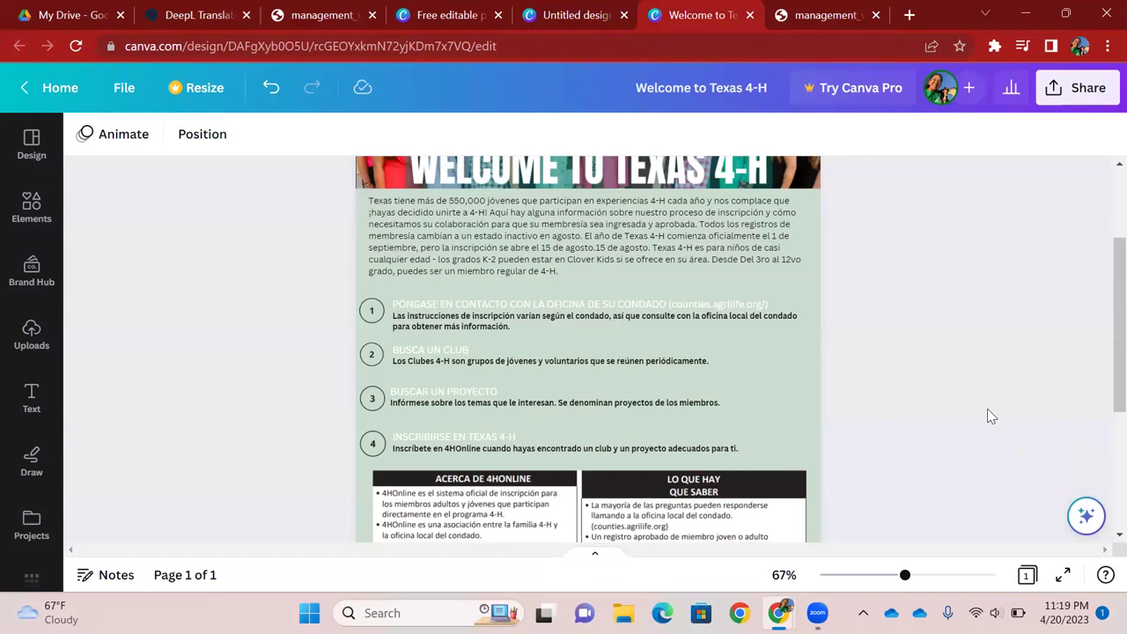
scroll(988, 409, "down", 2)
scroll(988, 409, "up", 4)
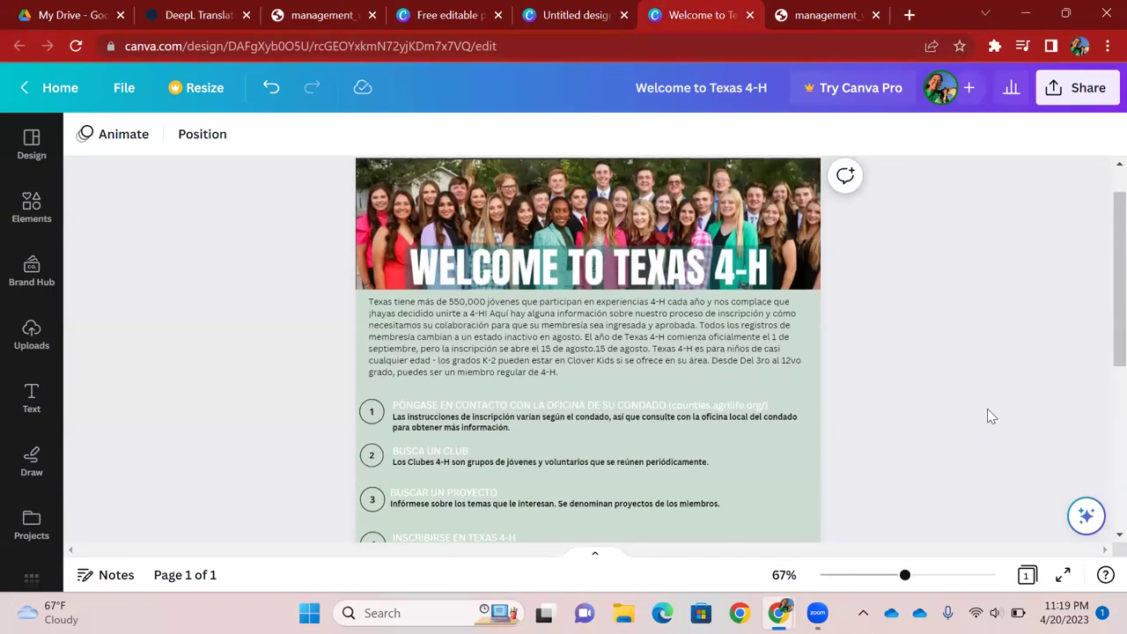
scroll(987, 408, "down", 3)
scroll(987, 409, "up", 1)
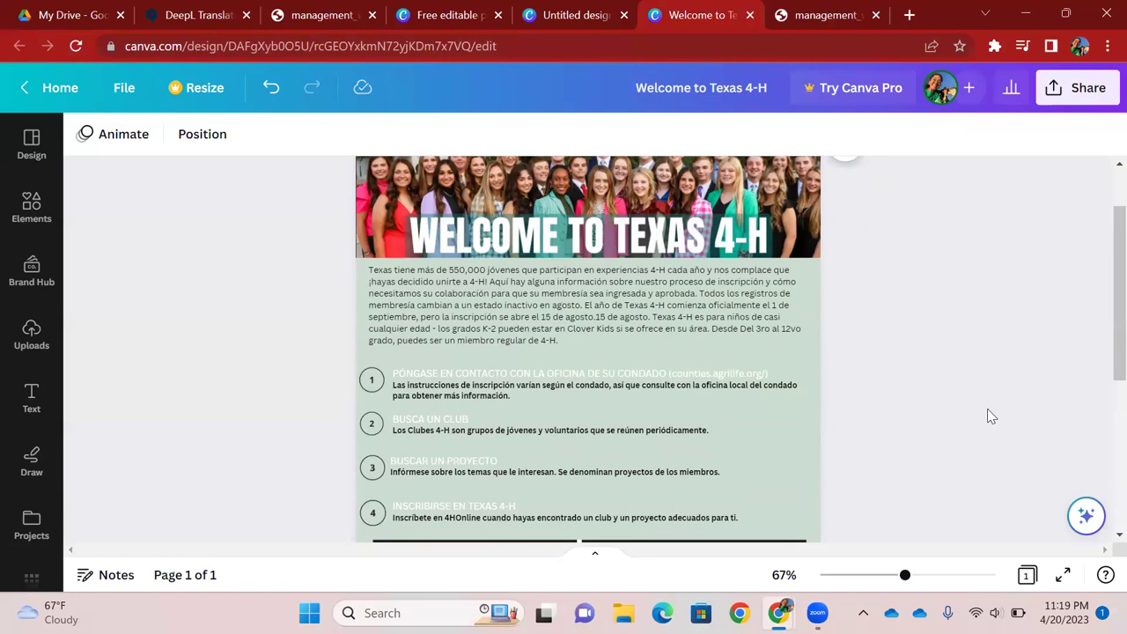
scroll(987, 409, "up", 3)
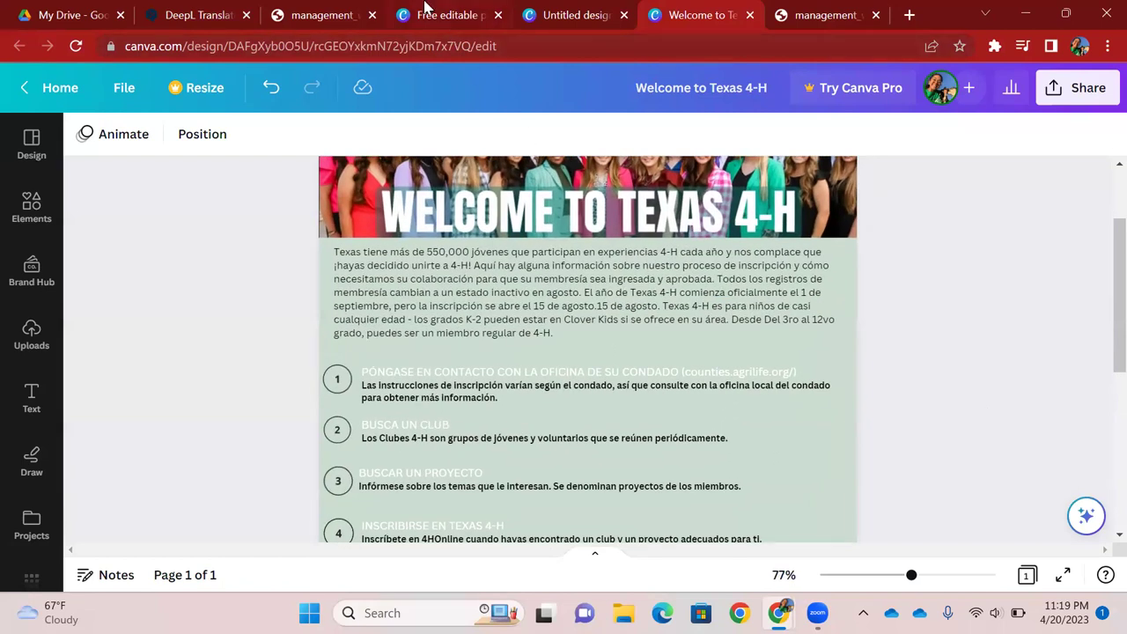
left_click(424, 11)
left_click(220, 10)
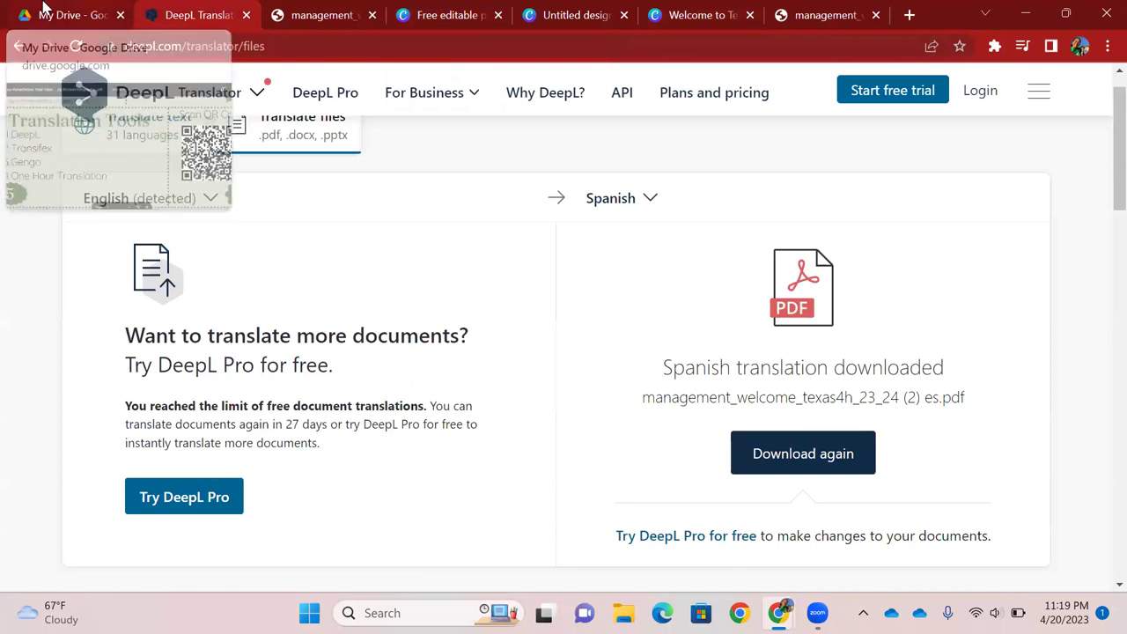
Step: Return to the infographic PDF in Drive and scroll down to its Reminder and References (Rogers, Canva, DeepL, 4HOnline)
key("ctrl+1")
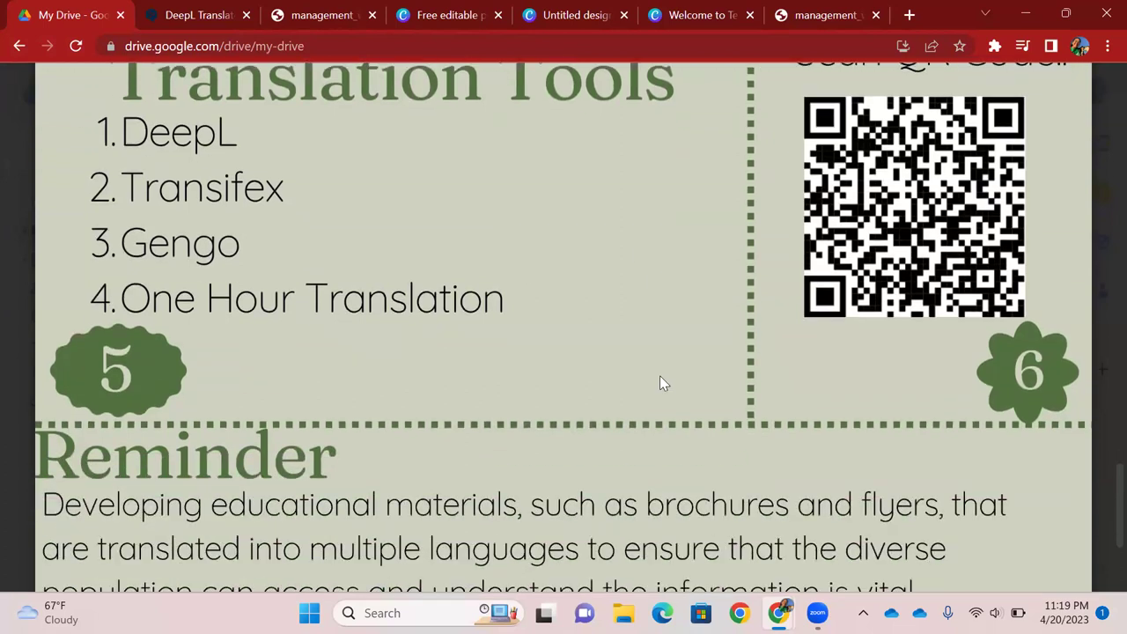
scroll(663, 384, "down", 2)
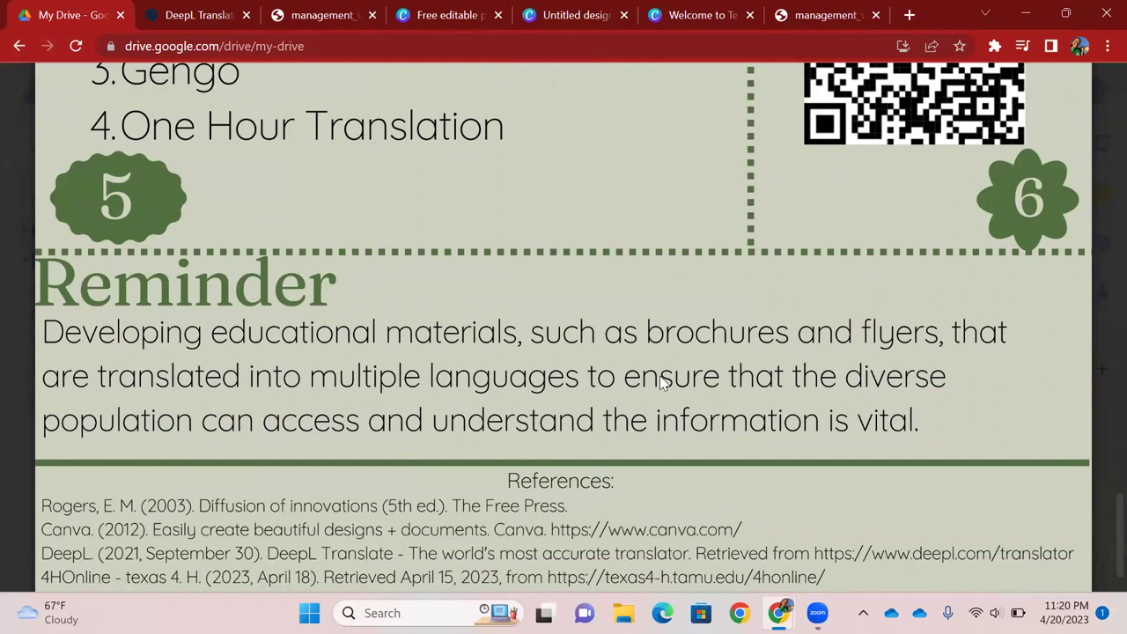
scroll(636, 254, "up", 1)
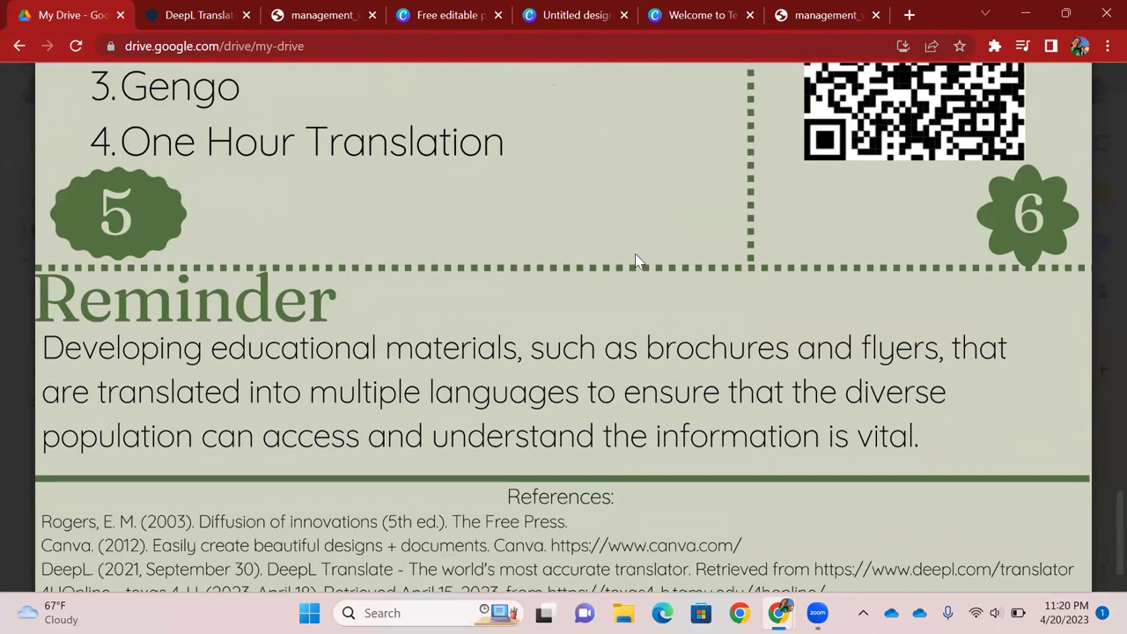
scroll(635, 254, "down", 1)
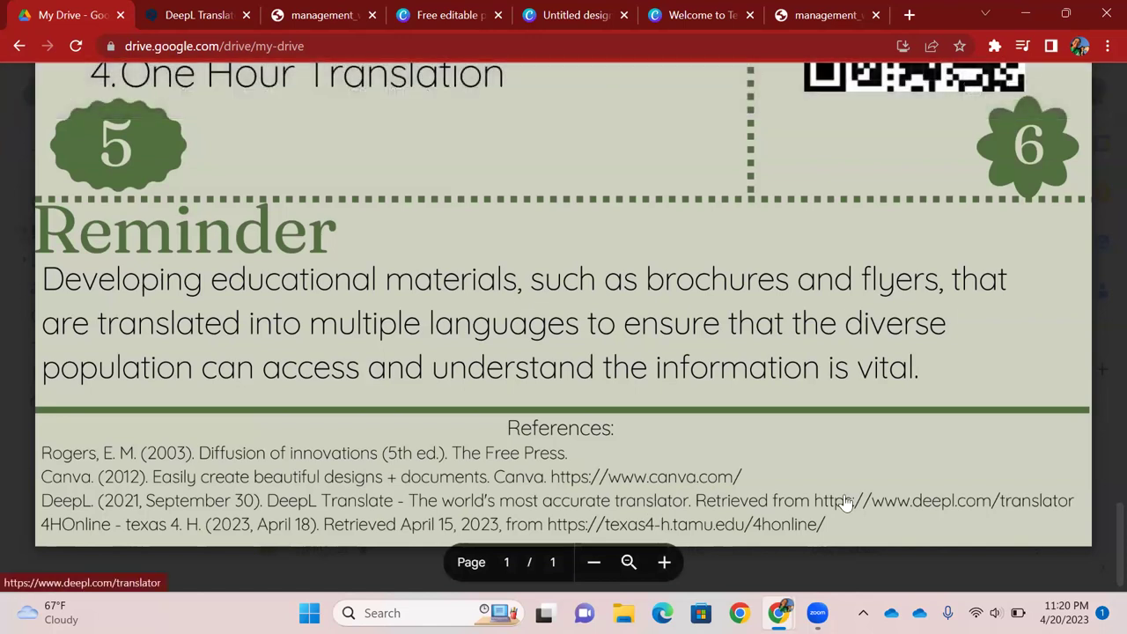
scroll(861, 370, "up", 3)
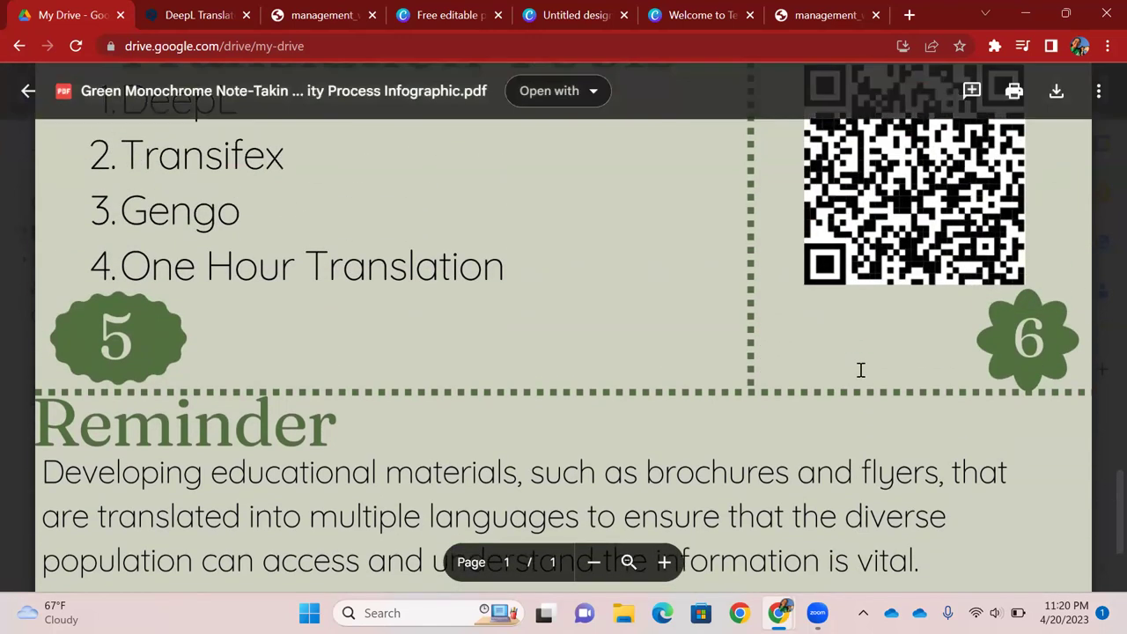
scroll(861, 369, "up", 2)
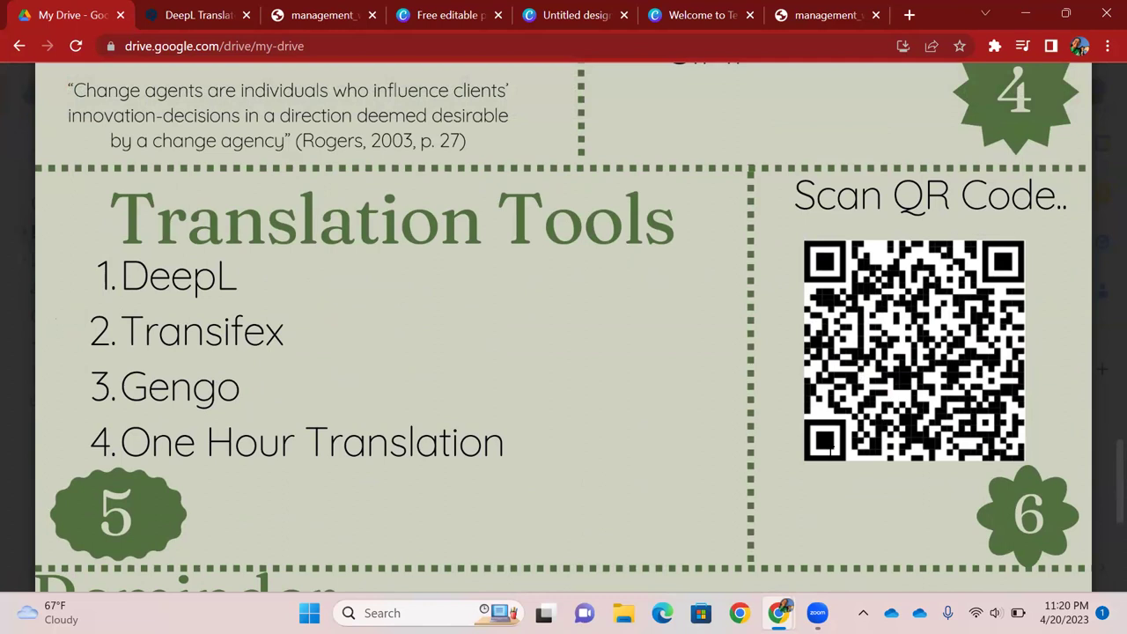
mouse_move(863, 374)
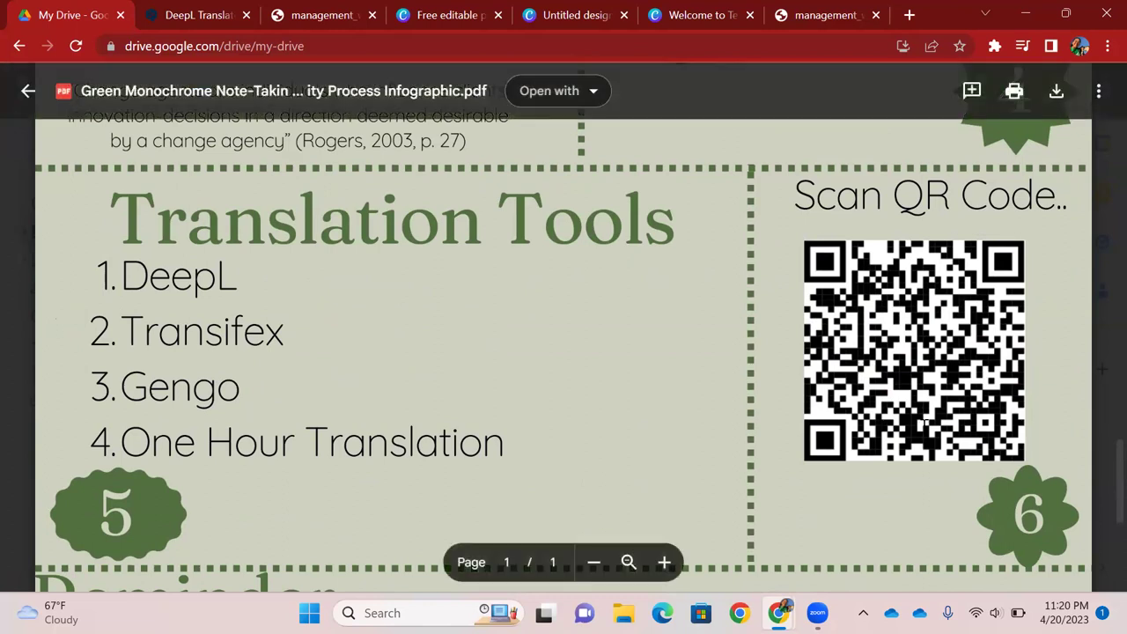
scroll(925, 422, "up", 12)
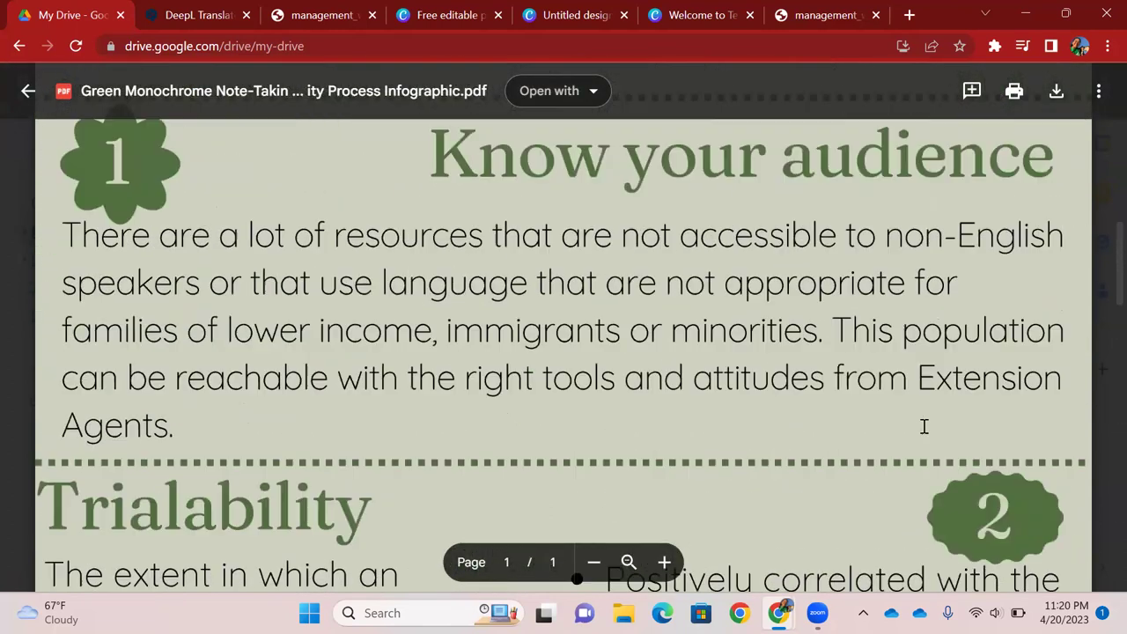
scroll(924, 426, "up", 4)
scroll(925, 426, "down", 10)
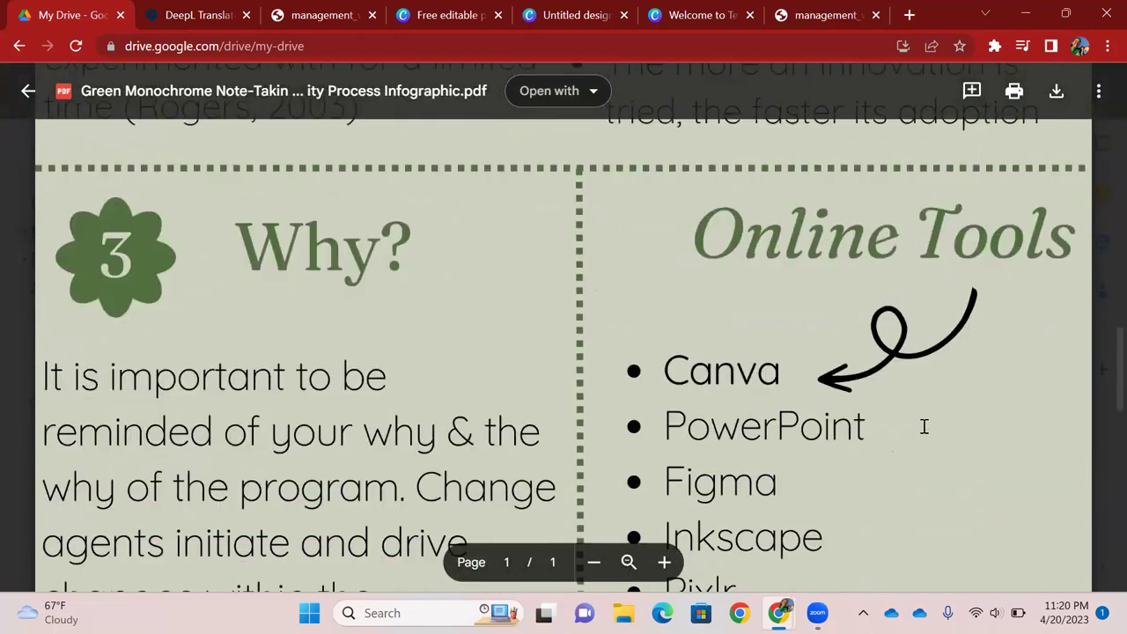
scroll(925, 426, "down", 10)
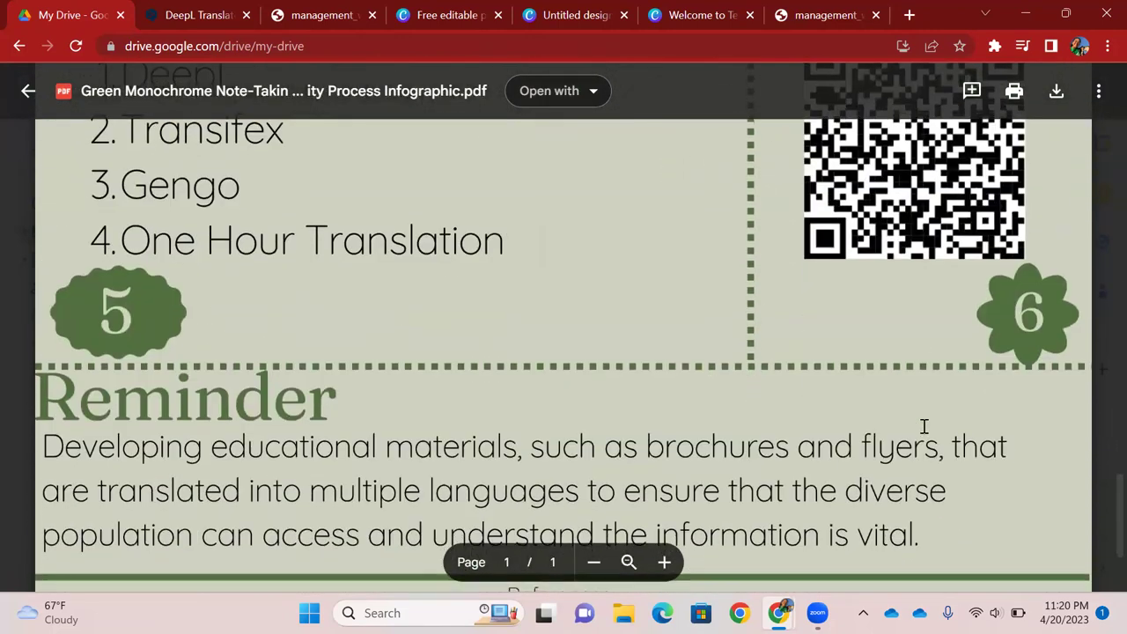
scroll(925, 426, "down", 2)
scroll(925, 426, "up", 5)
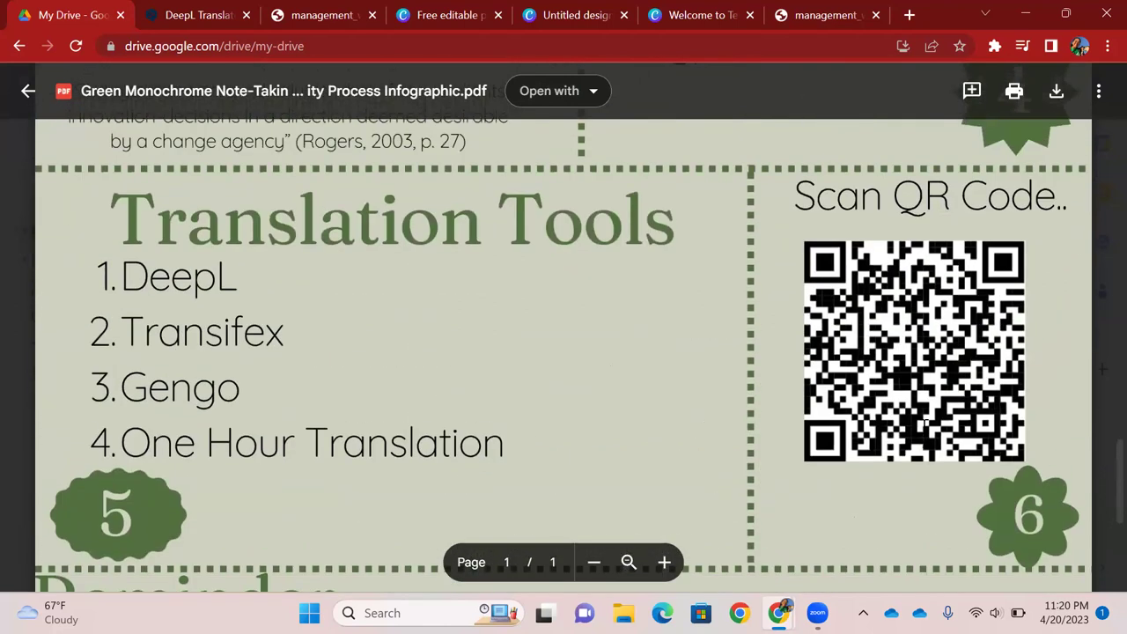